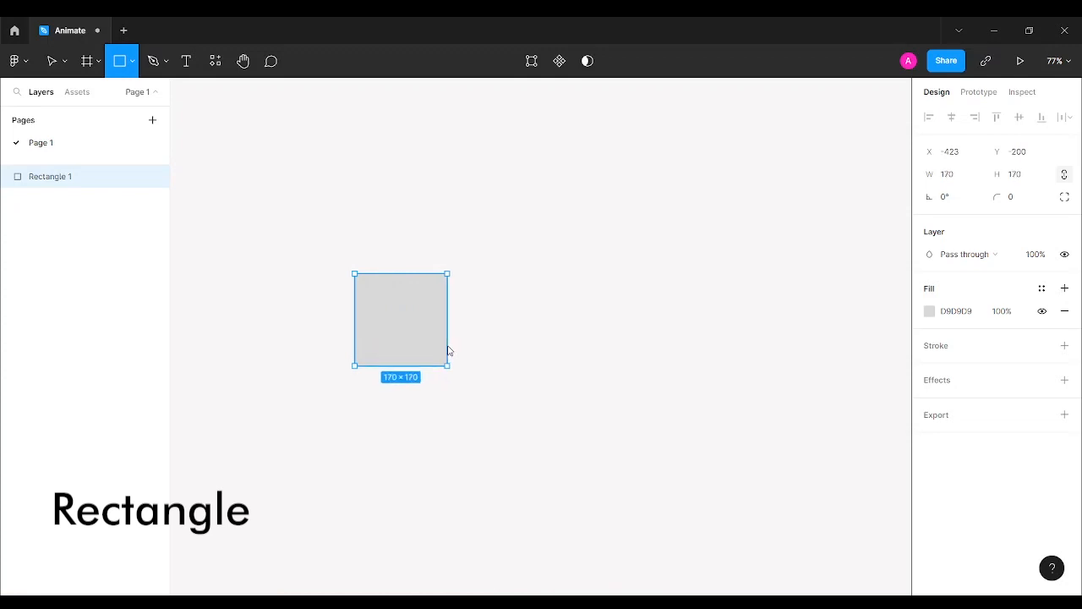
- Round the grey square's corners with a radius of 25
left_click(1020, 203)
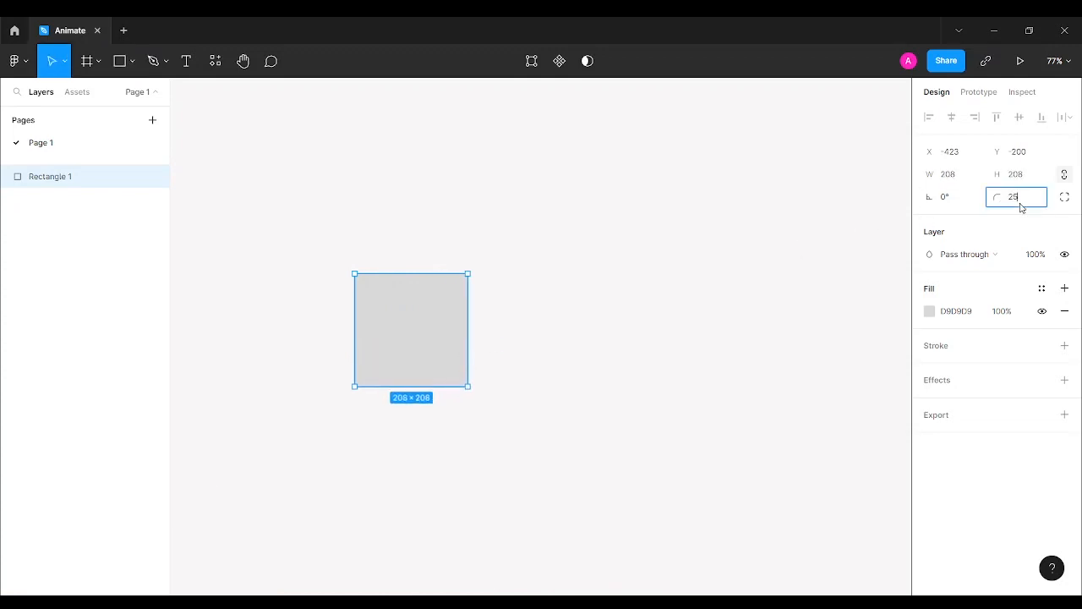
type("25")
key("Return")
left_click(540, 311)
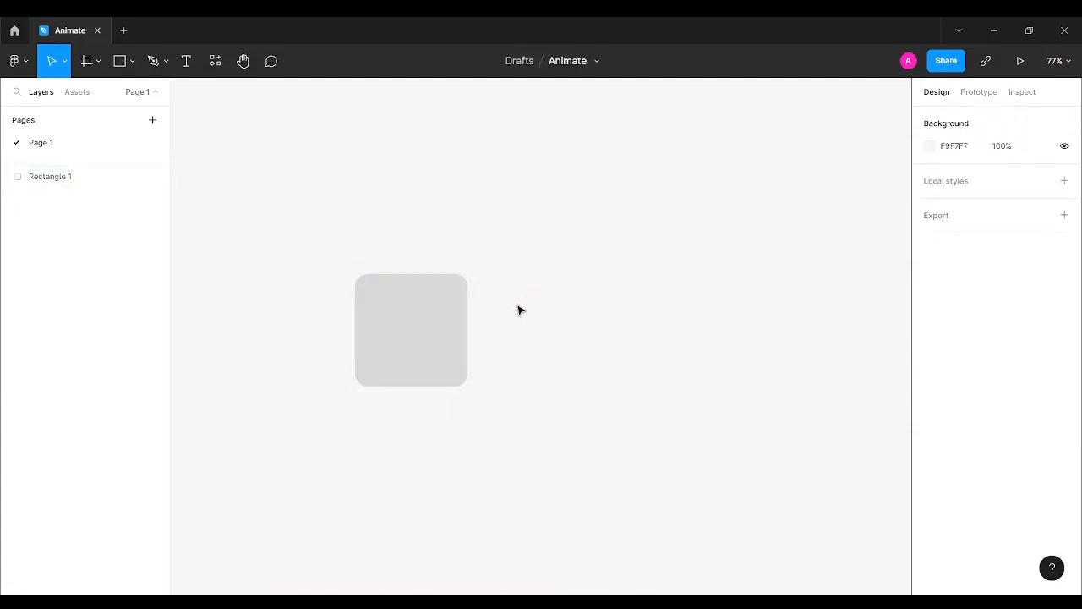
scroll(518, 312, "up", 2)
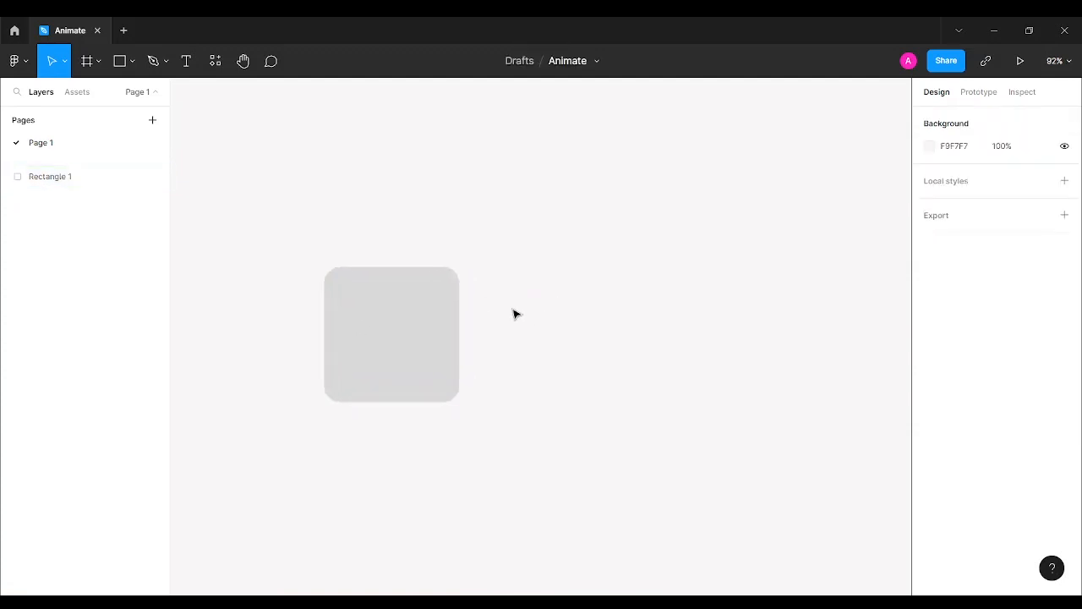
- Insert the filled bookmark icon from the Eva Icons by Iconduck plugin
left_click(215, 63)
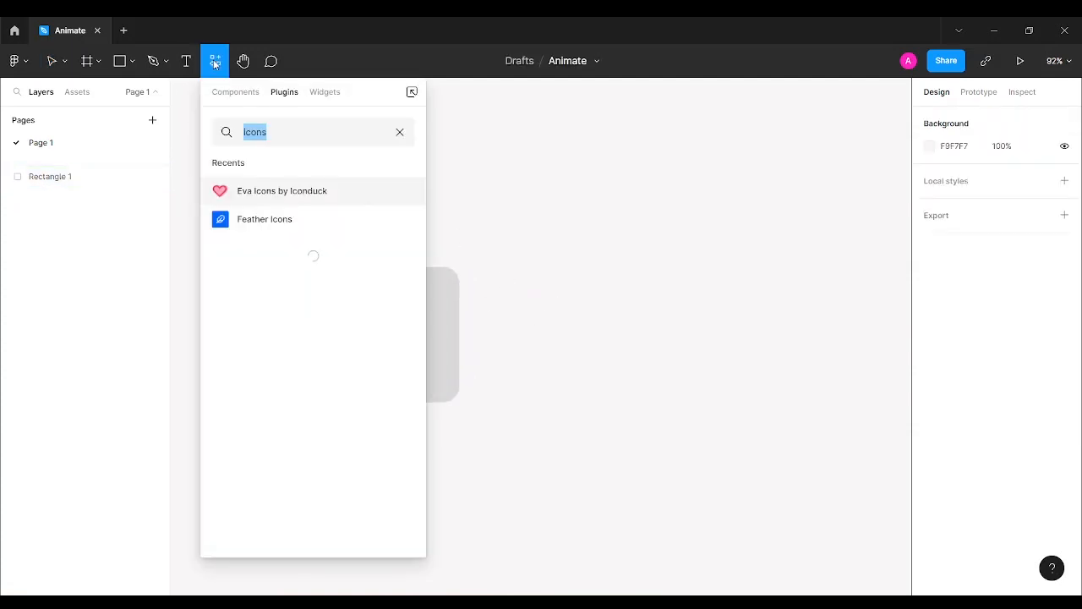
left_click(399, 195)
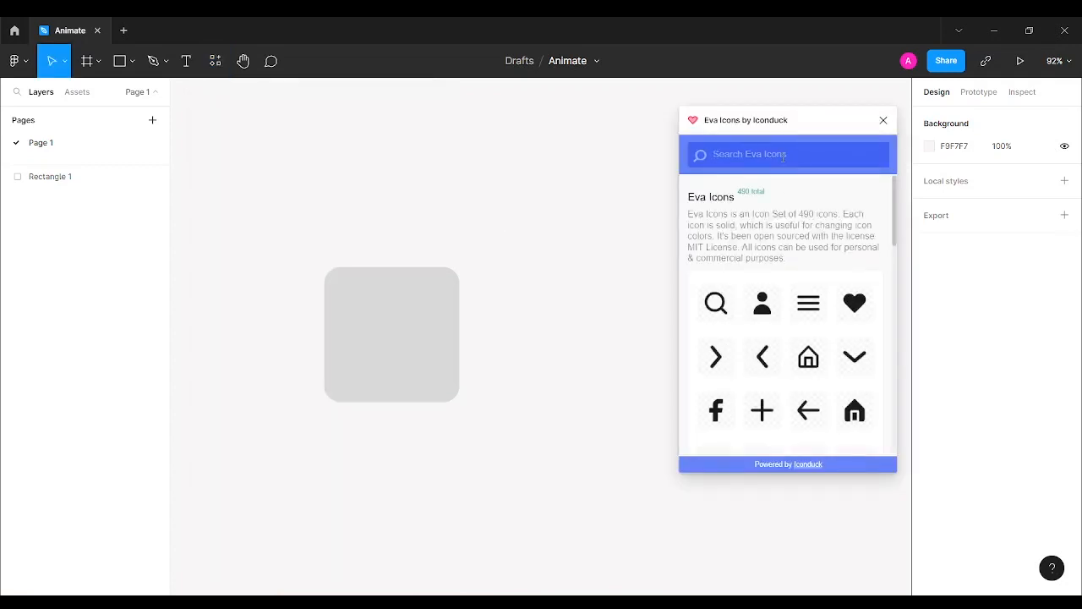
scroll(795, 338, "down", 5)
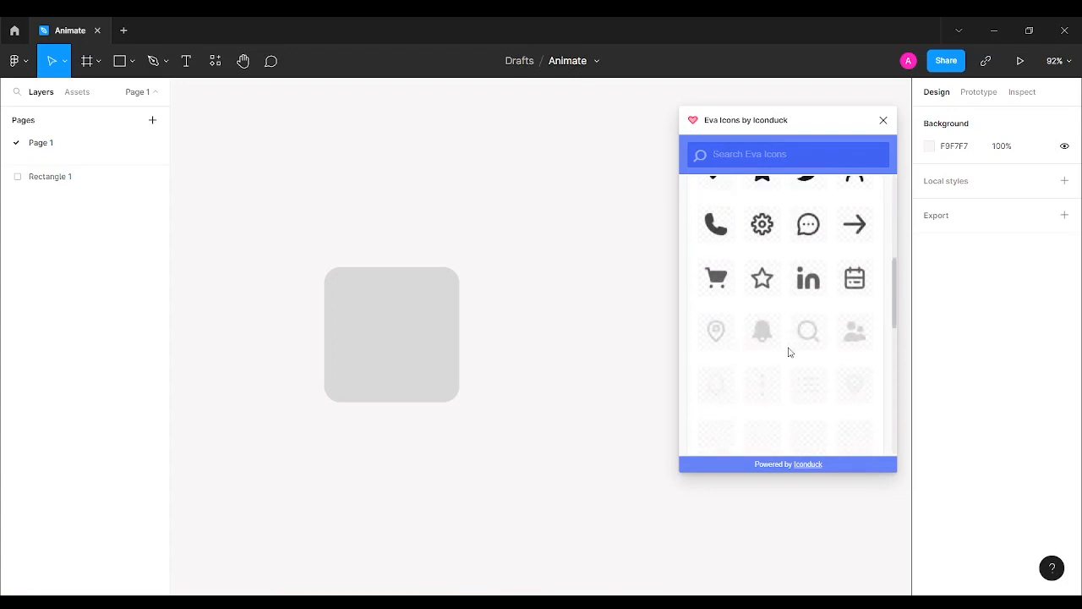
scroll(789, 353, "down", 5)
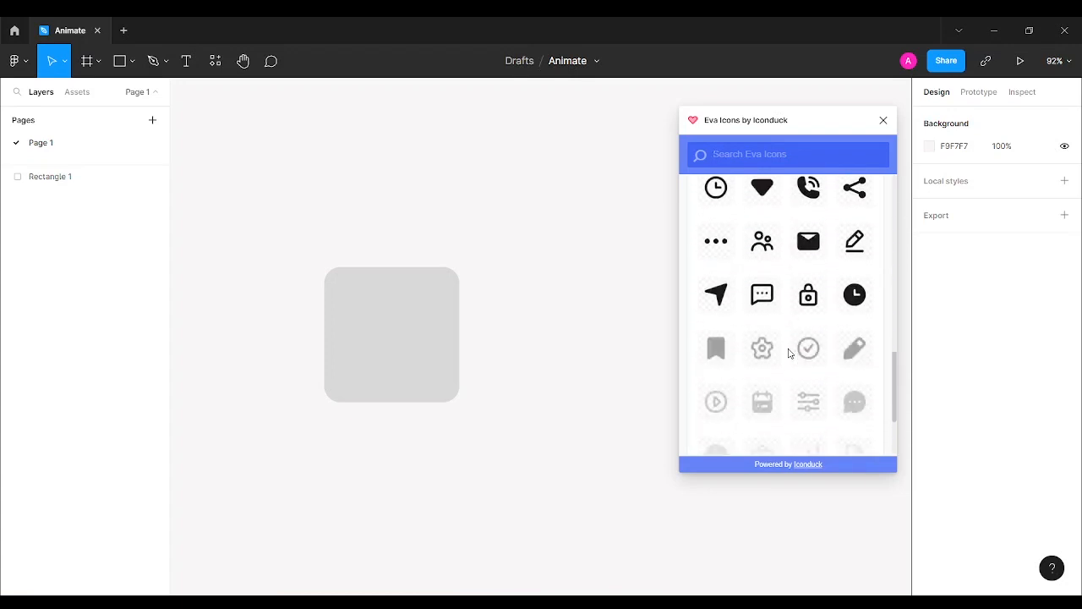
left_click(716, 349)
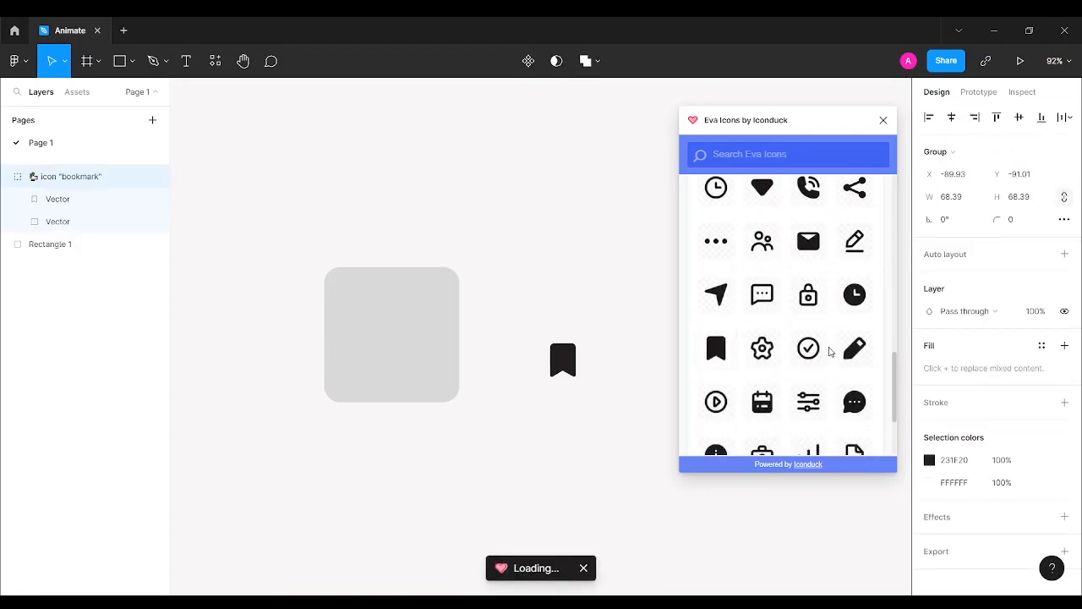
- Add the bookmark outline icon from the Eva Icons collection, place it above the filled bookmark and close the plugin
scroll(831, 352, "down", 1)
scroll(829, 351, "down", 2)
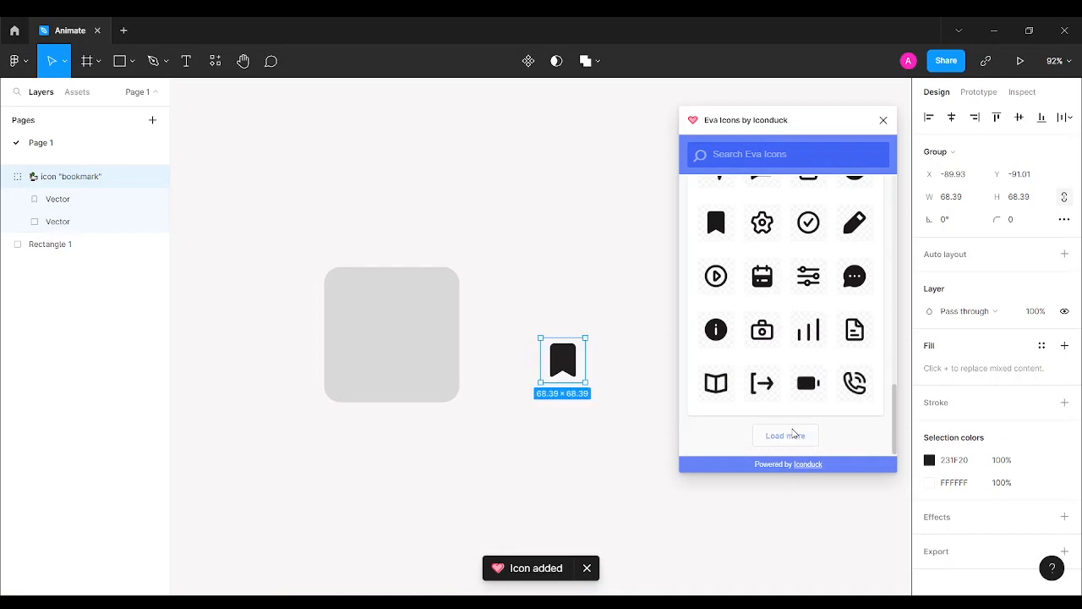
scroll(850, 347, "down", 5)
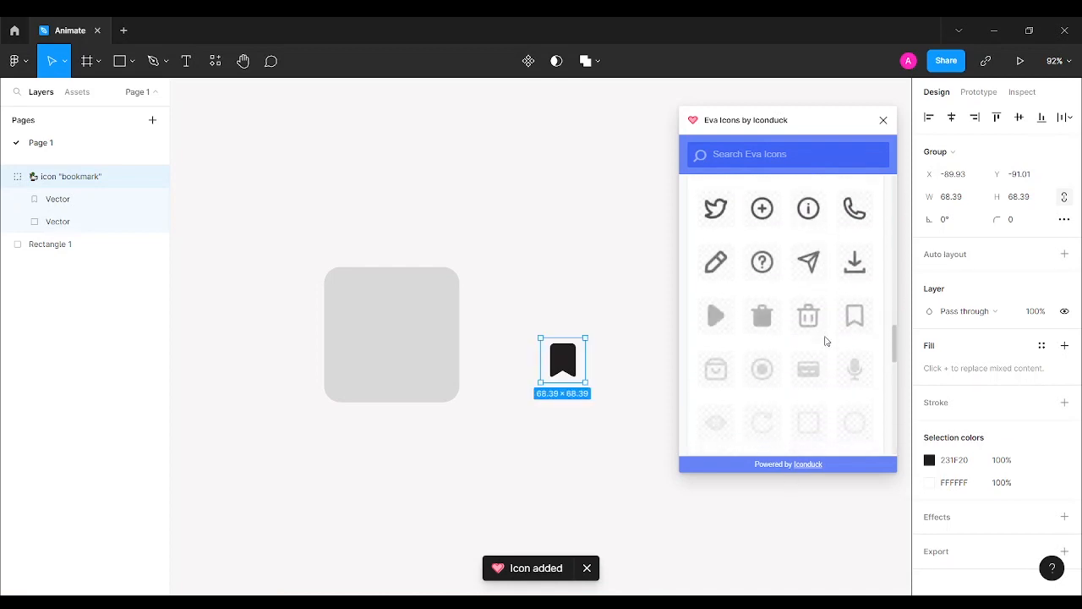
left_click(854, 330)
left_click_drag(563, 362, 573, 271)
left_click(884, 120)
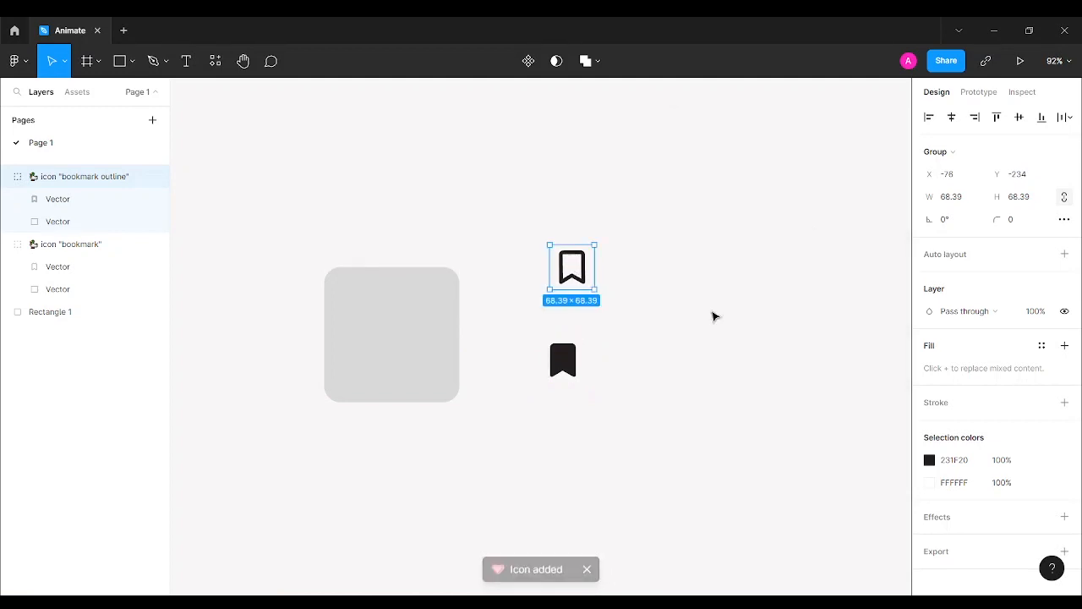
- Centre the bookmark outline icon on the grey square and resize it to 80 × 80
left_click_drag(572, 275, 365, 351)
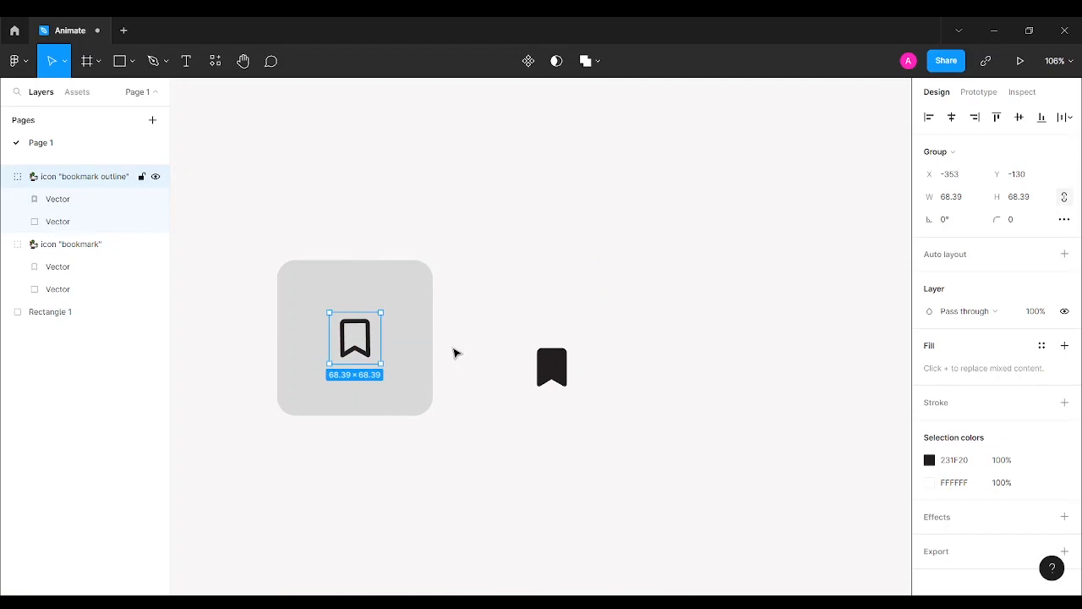
left_click(1039, 199)
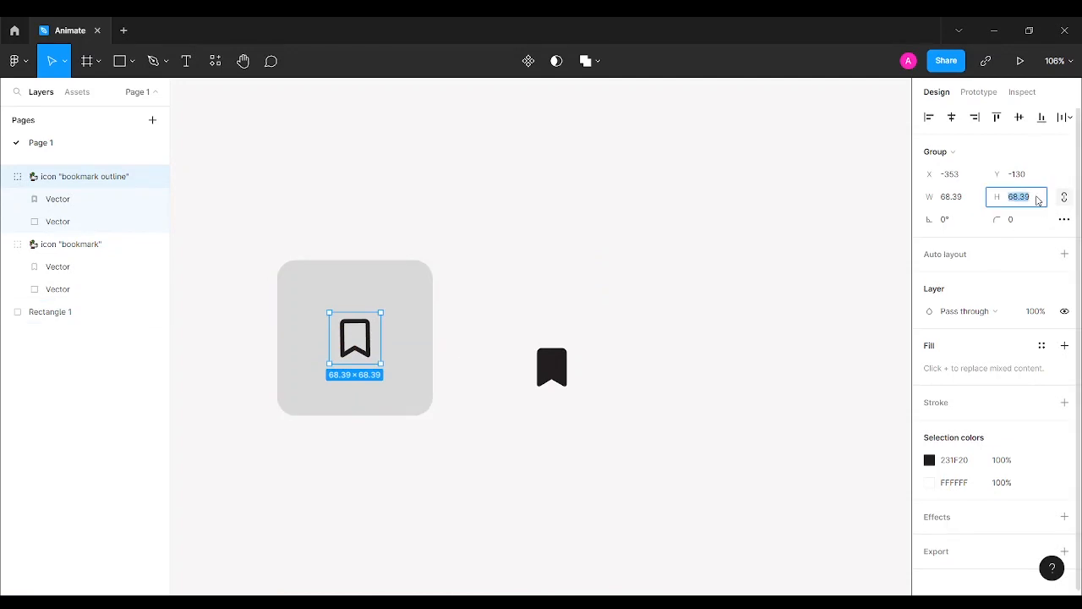
key("Return")
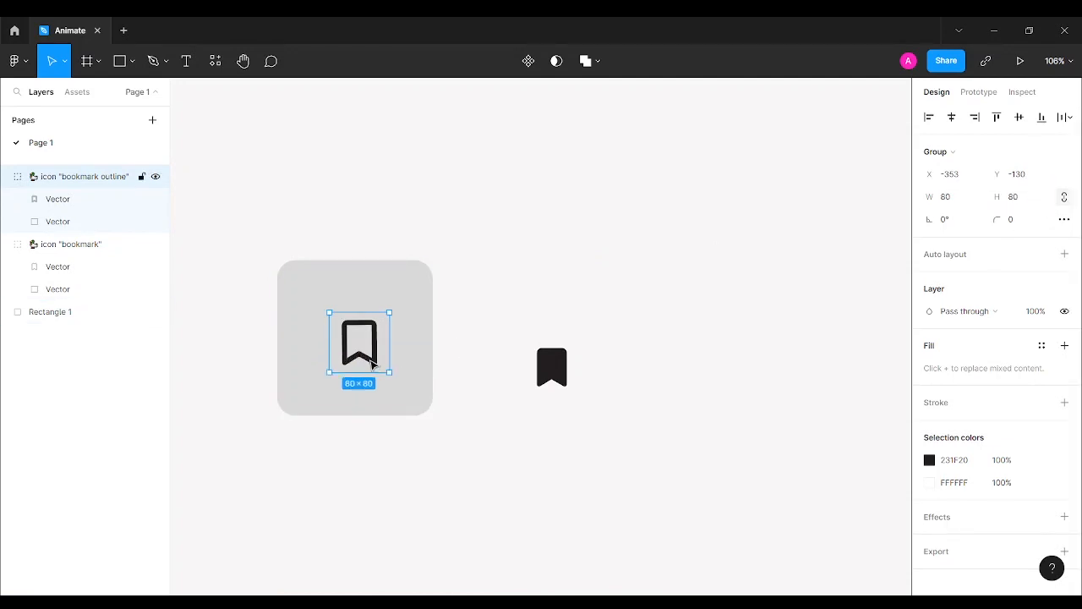
left_click_drag(373, 362, 368, 357)
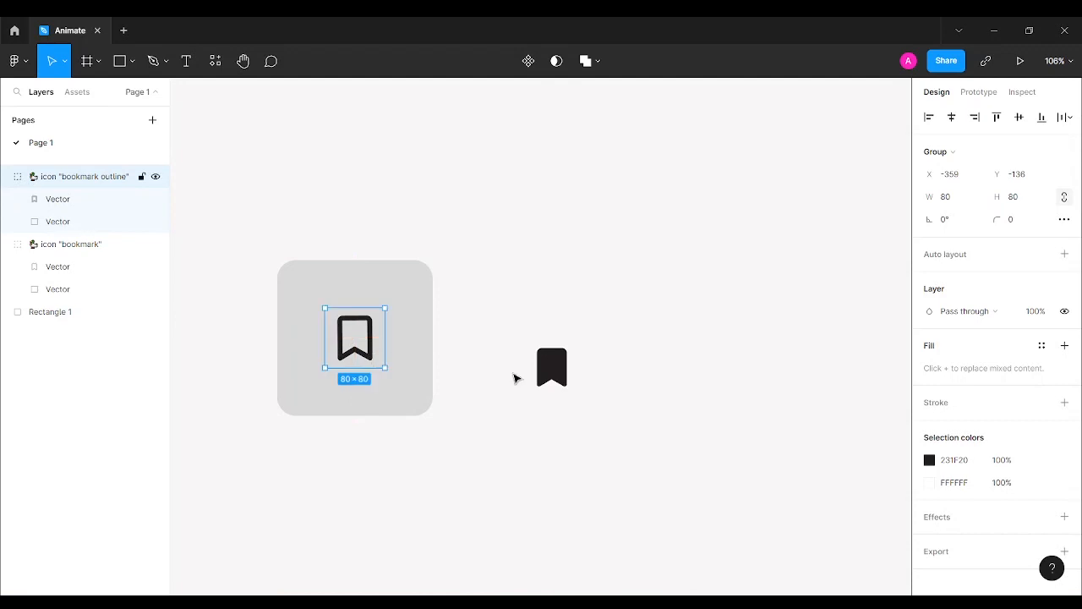
- Colour the bookmark outline icon green 61EE55 and move the filled bookmark farther away from the square
left_click(931, 461)
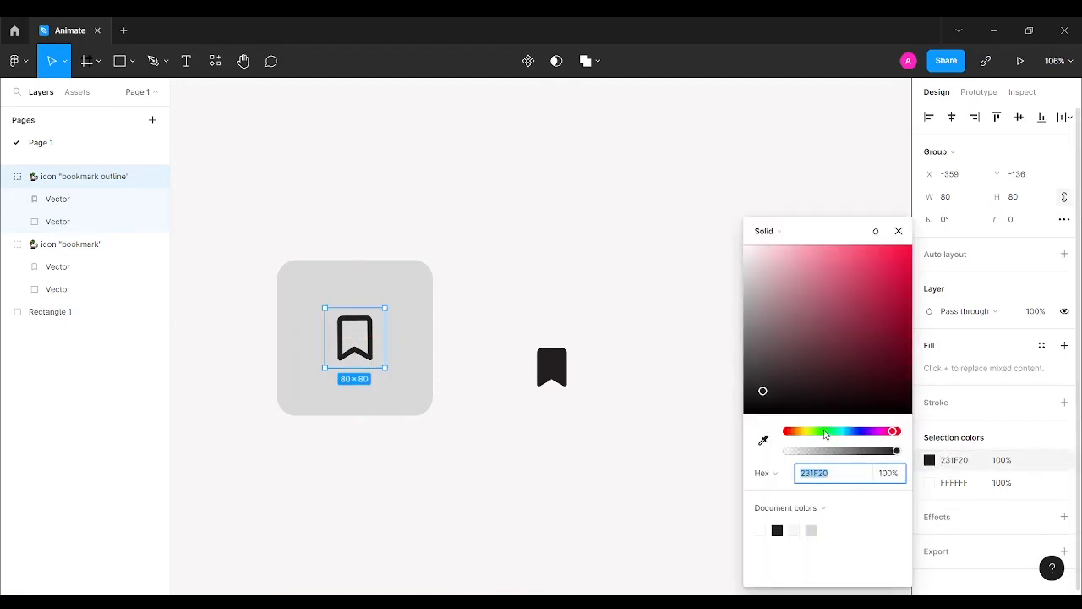
left_click(822, 430)
left_click(852, 256)
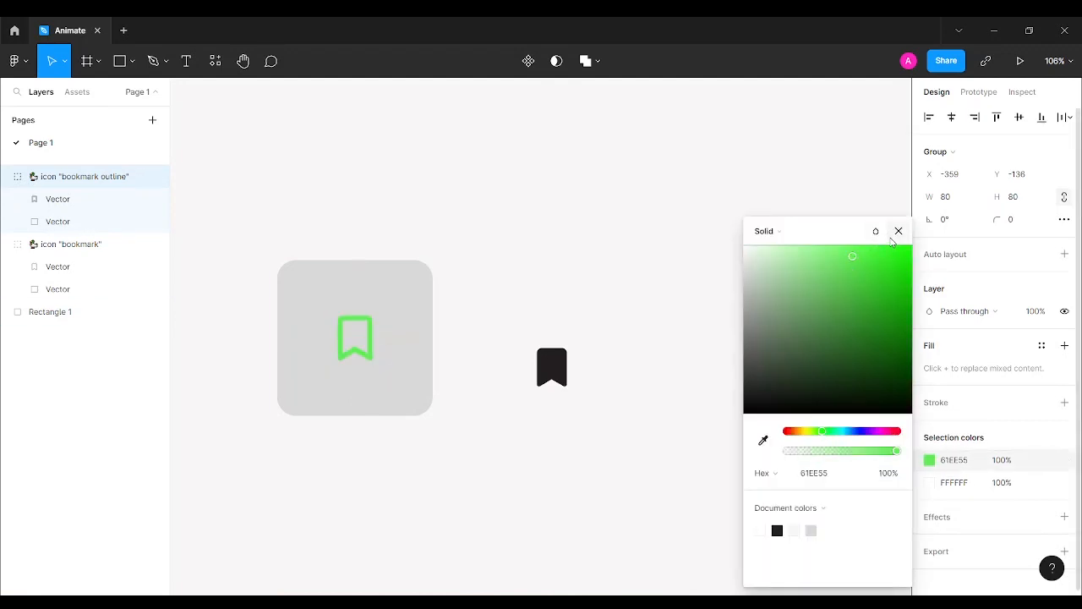
left_click(899, 231)
left_click(577, 250)
left_click_drag(551, 372, 773, 338)
left_click(190, 182)
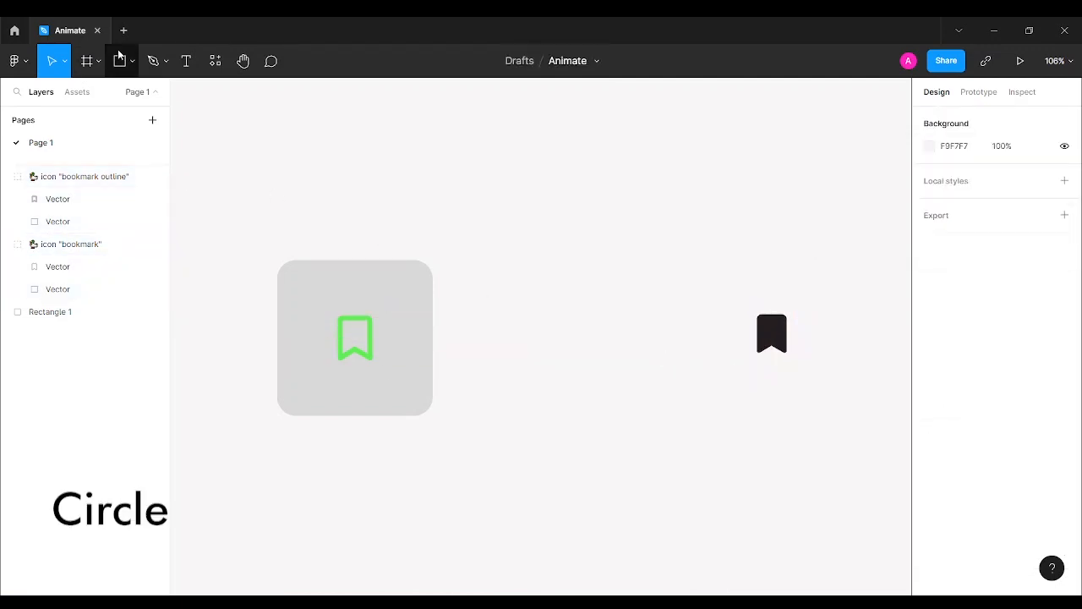
- Draw an 88 × 88 circle beside the square and turn it into a full ring with 60% ratio and 100% sweep
left_click(134, 65)
left_click(130, 145)
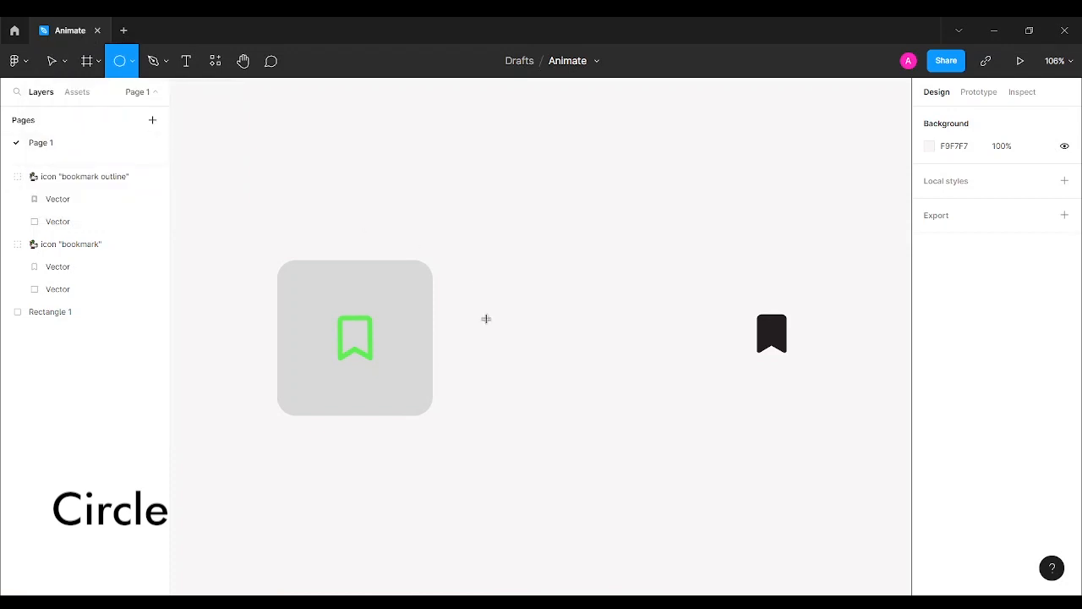
left_click_drag(505, 324, 570, 390)
scroll(582, 385, "up", 3)
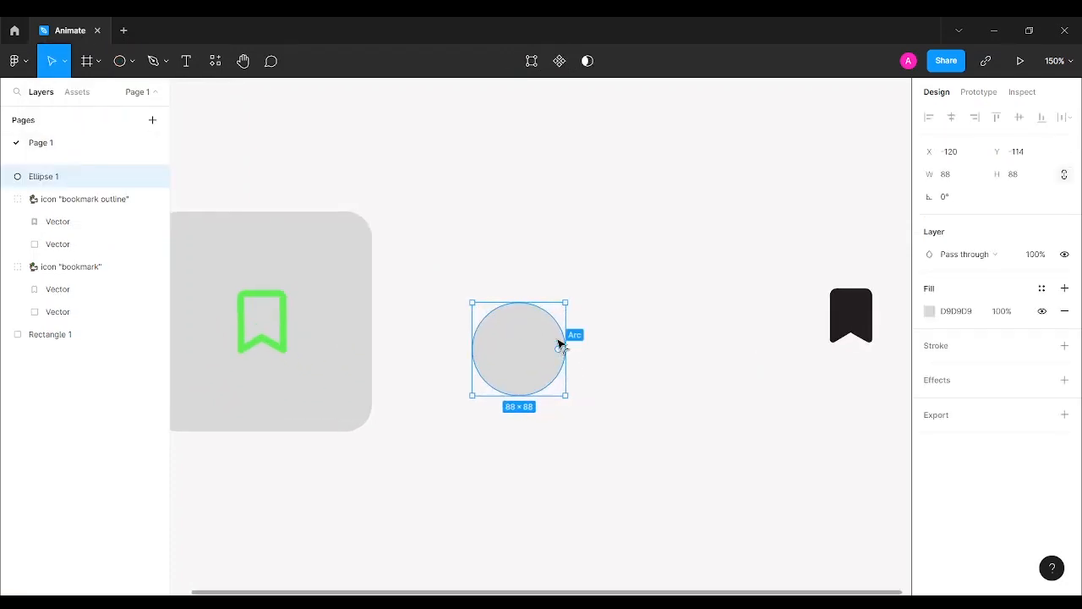
left_click_drag(558, 341, 501, 367)
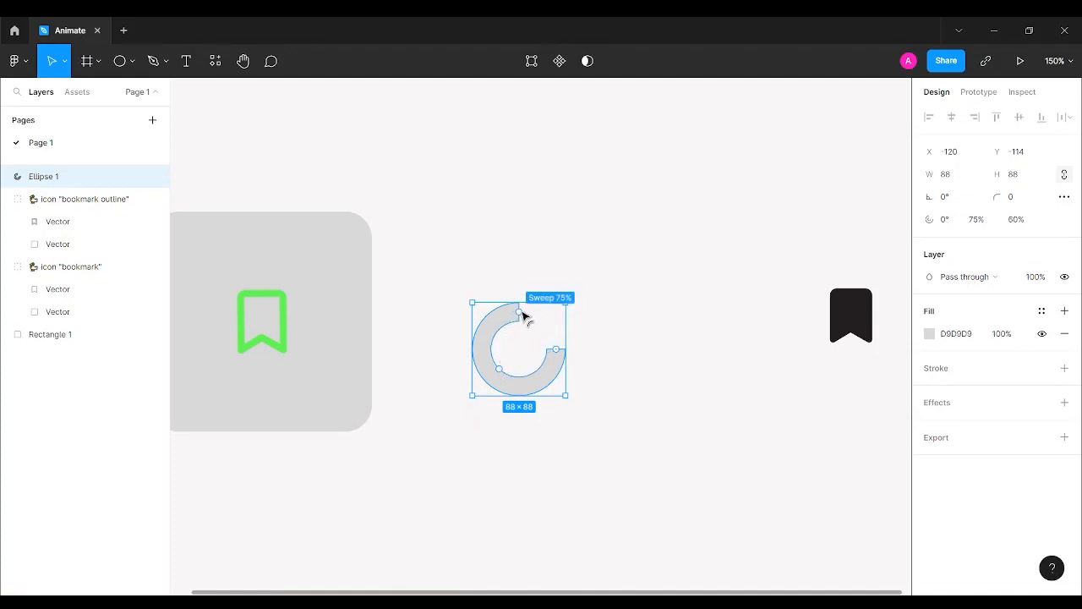
mouse_move(522, 317)
left_mouse_down()
mouse_move(553, 326)
mouse_move(561, 350)
left_mouse_up()
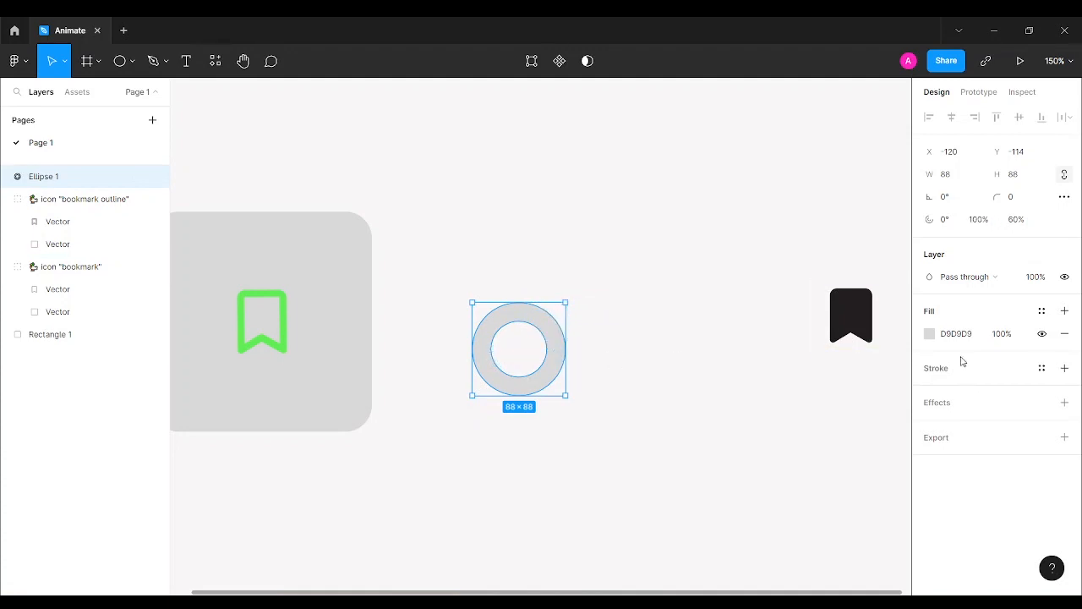
- Fill the ring with the green 61EE55 sampled from the bookmark outline icon
left_click(931, 335)
left_click(763, 440)
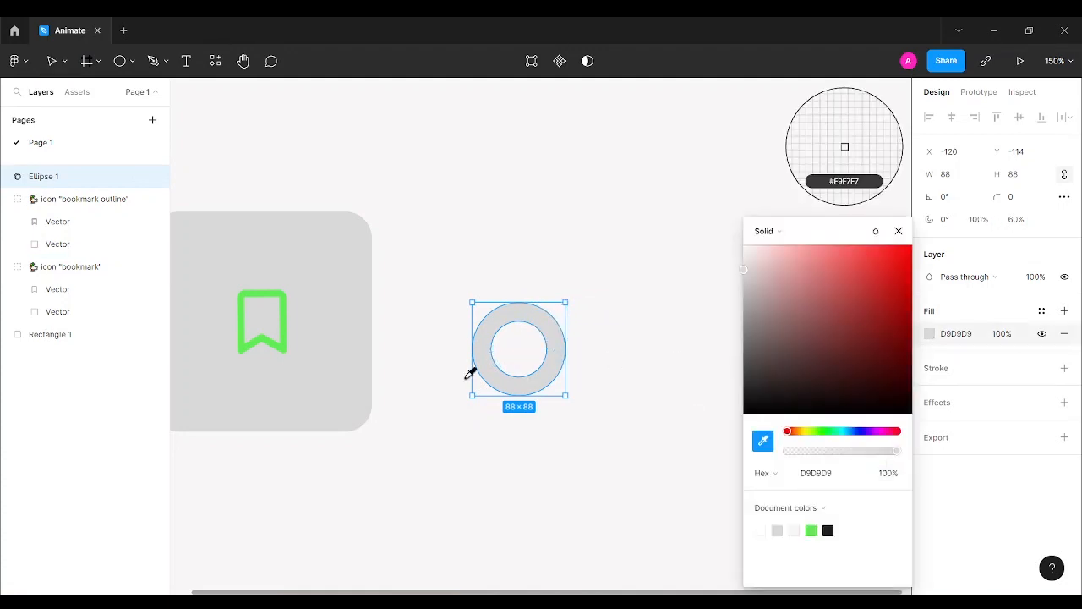
left_click(284, 343)
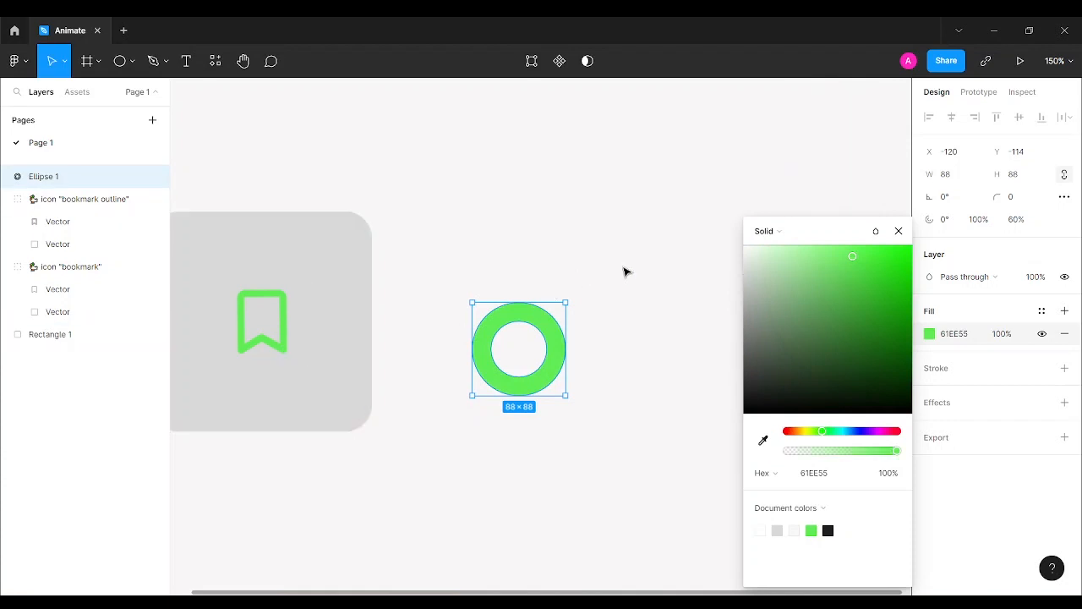
left_click(898, 230)
left_click(558, 259)
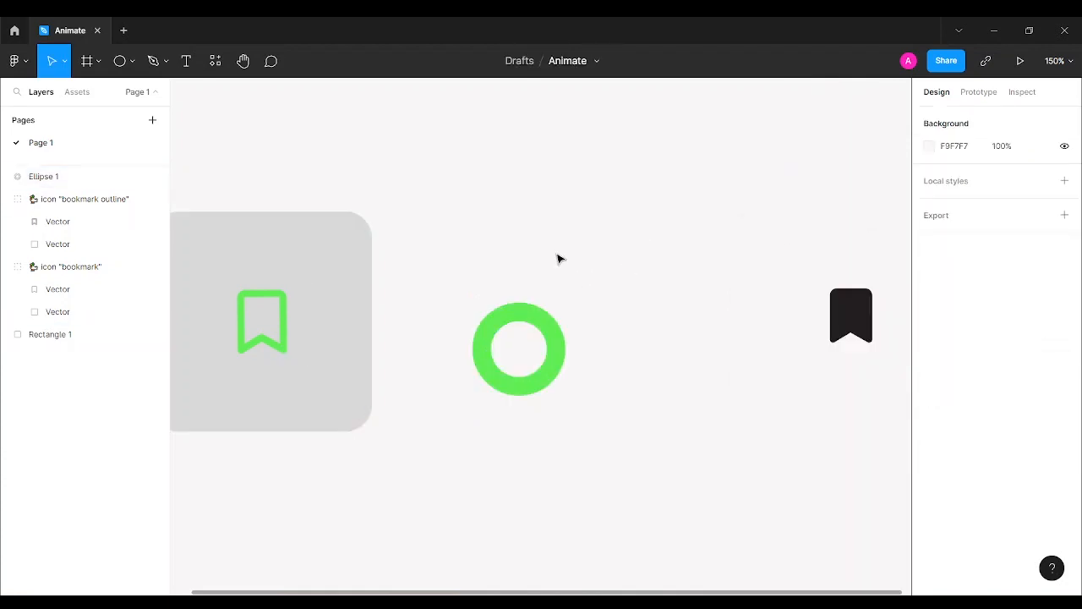
- Move the green ring over the bookmark outline on the square and send it to the back
scroll(752, 345, "left", 3)
left_click_drag(744, 357, 484, 328)
right_click(480, 337)
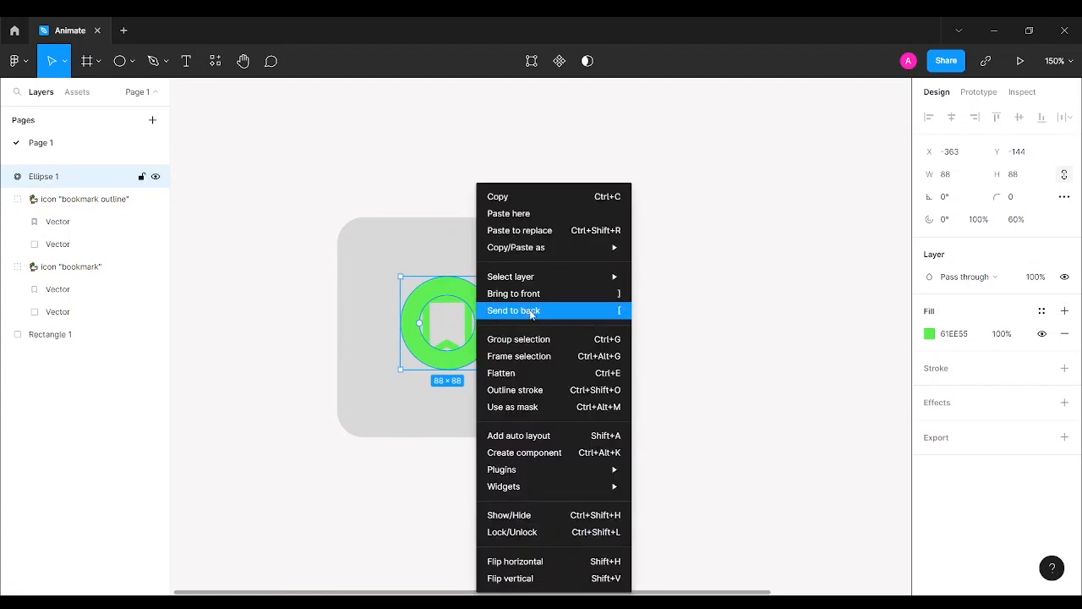
left_click(532, 311)
left_click(640, 317)
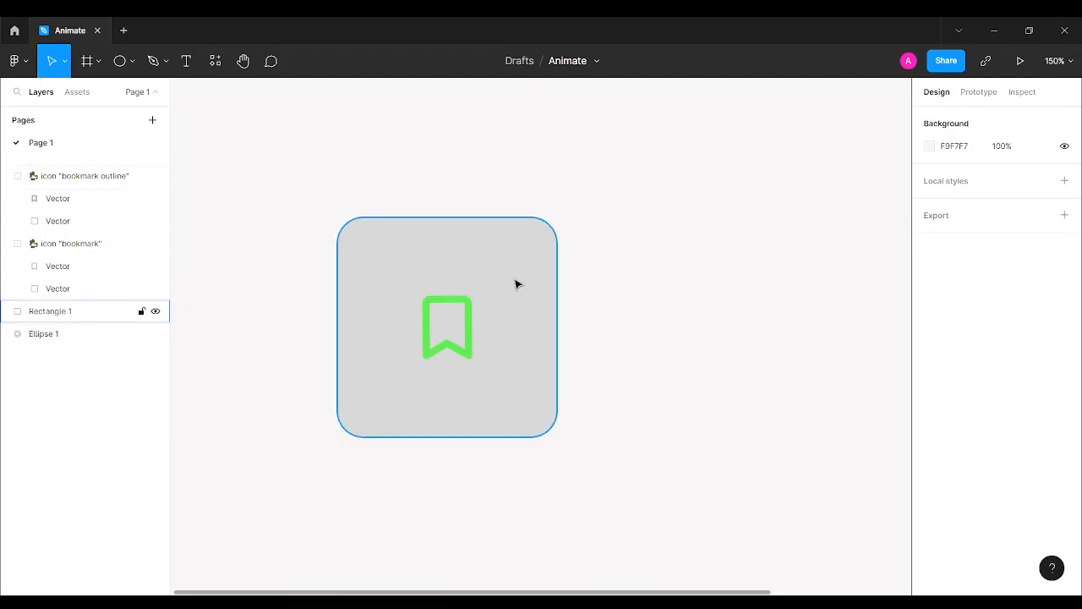
- Add the text "Saved" beside the grey square with a font size of 16
scroll(625, 331, "down", 1)
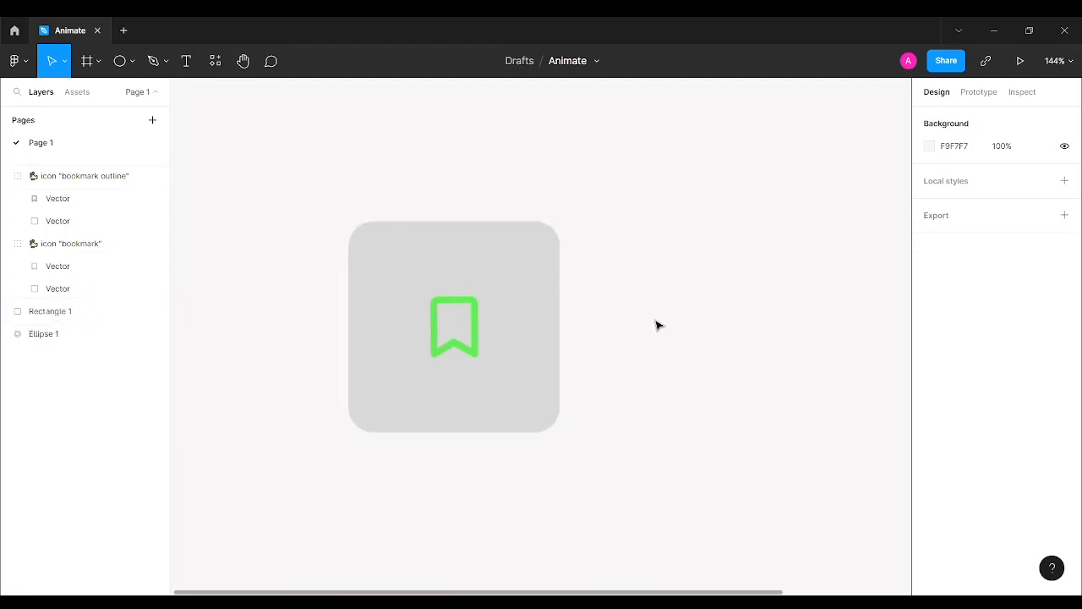
left_click_drag(655, 326, 617, 321)
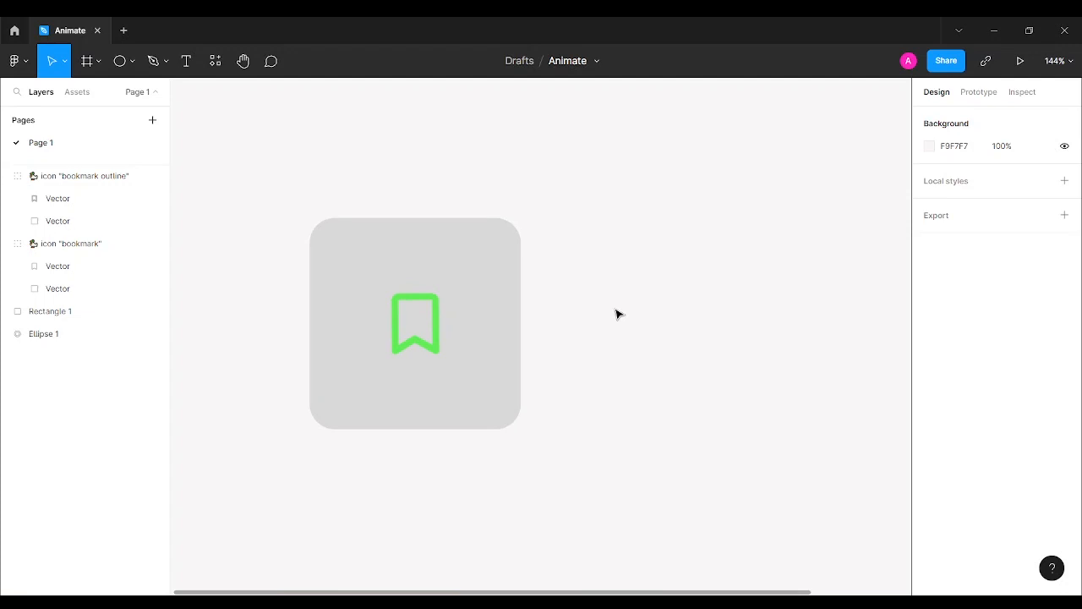
key("t")
left_click(615, 311)
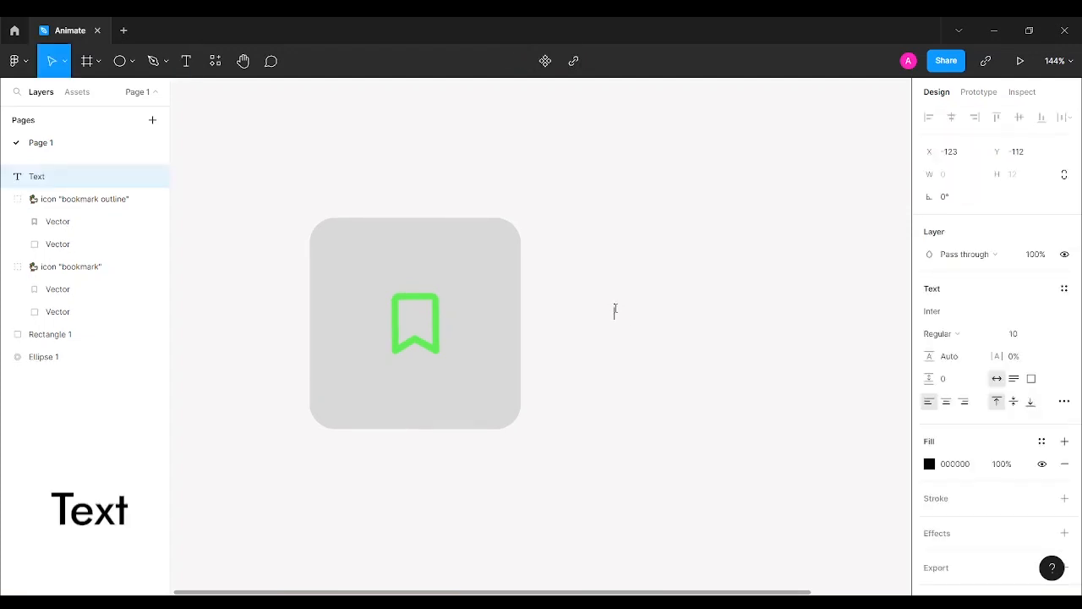
type("Saved")
key("Escape")
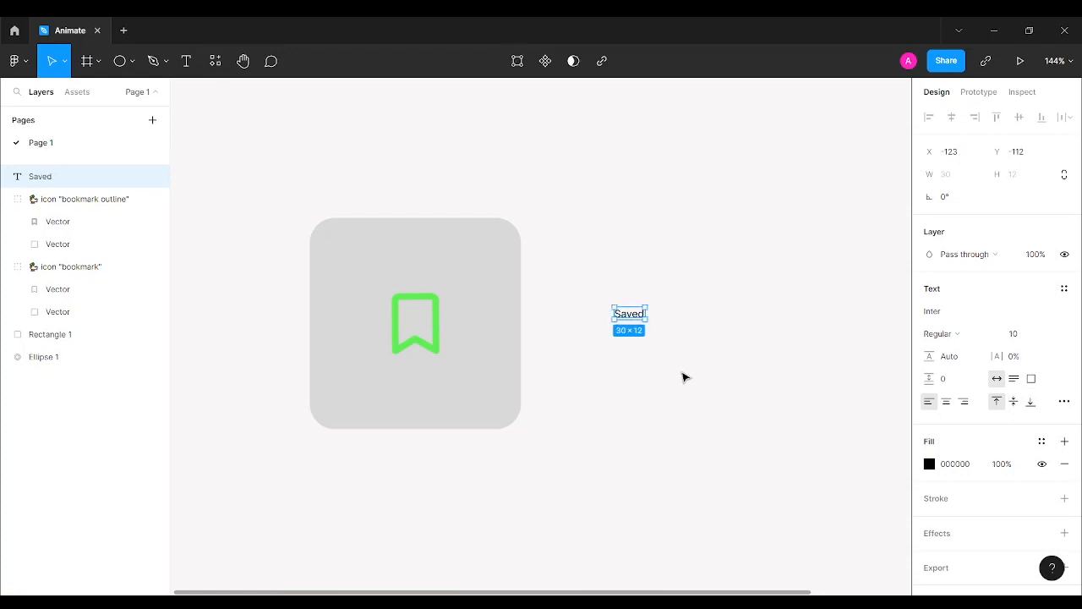
left_click(1030, 339)
type("16")
key("Return")
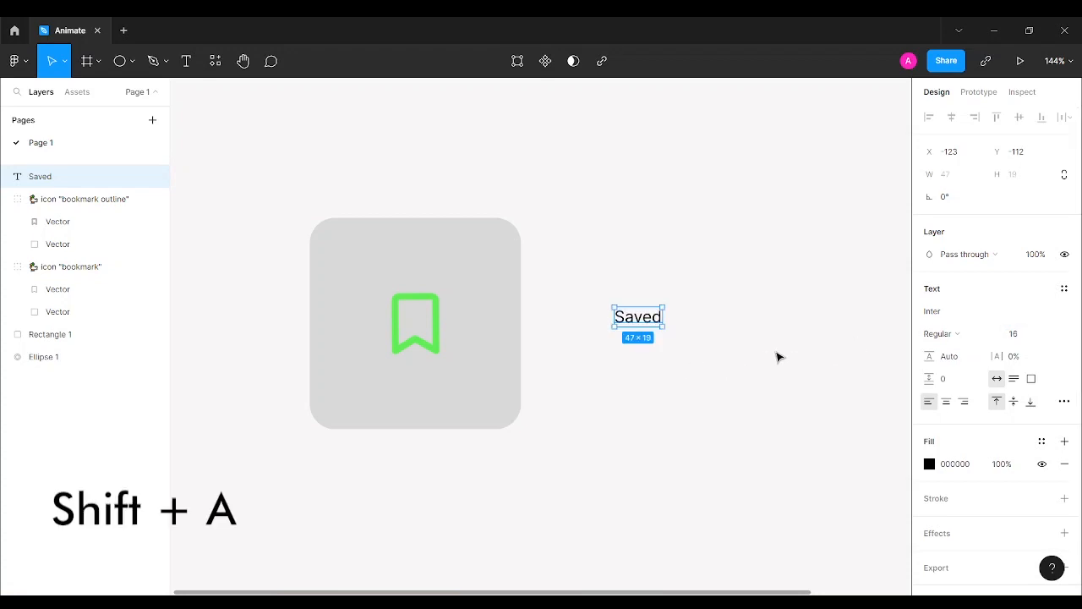
- Wrap the "Saved" text in an auto layout frame with centred alignment and a corner radius of 20
key("shift+a")
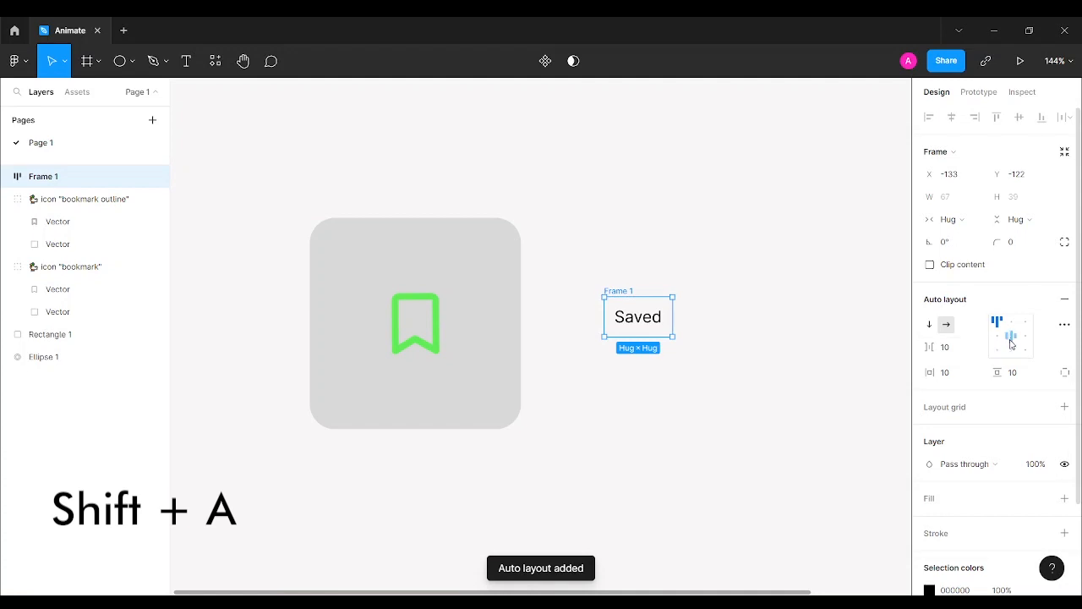
left_click(1012, 338)
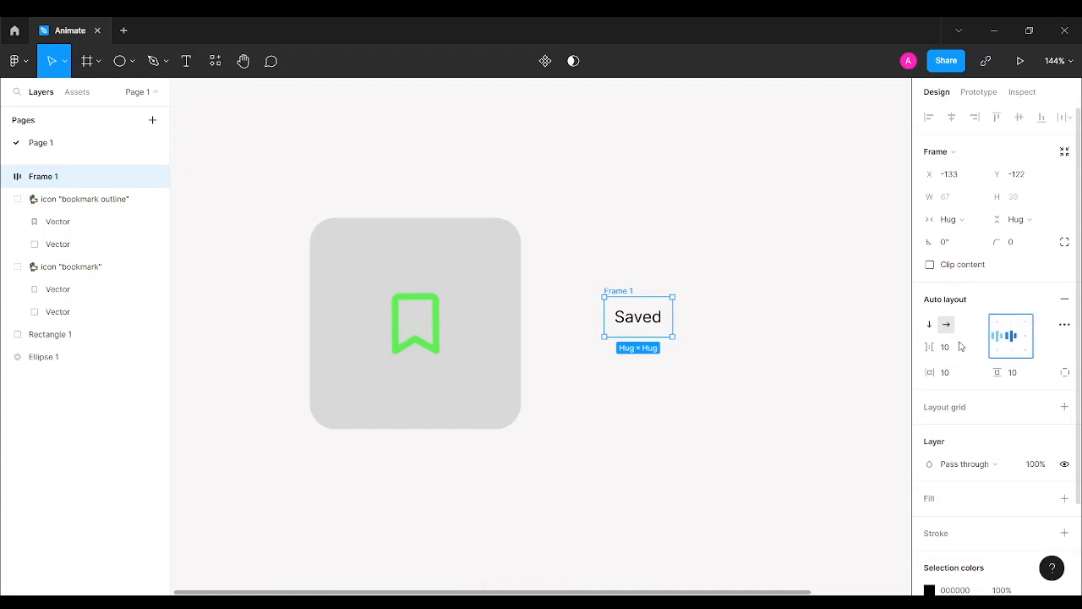
left_click(1020, 245)
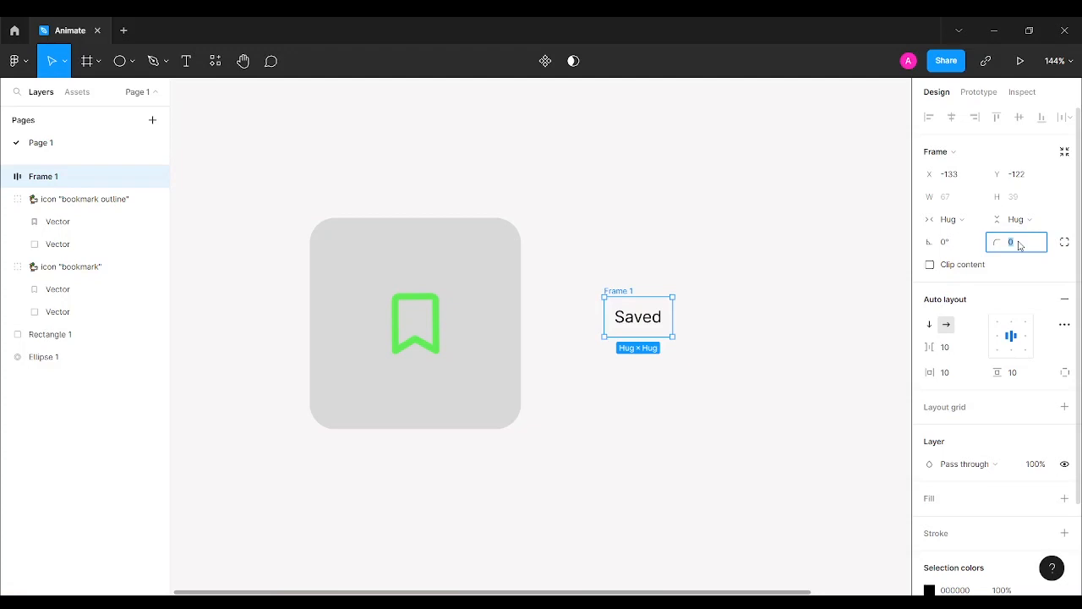
key("Return")
- Fill the "Saved" label frame with the green 61EE55 sampled from the bookmark outline and lower the fill's opacity to 76%
left_click(1065, 498)
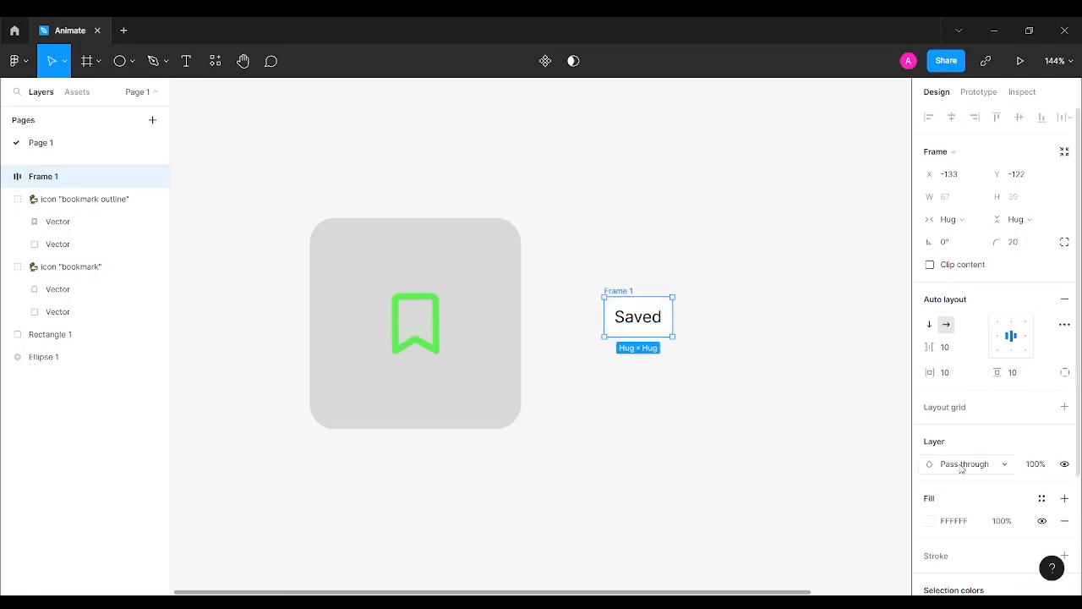
scroll(961, 468, "down", 3)
left_click(930, 379)
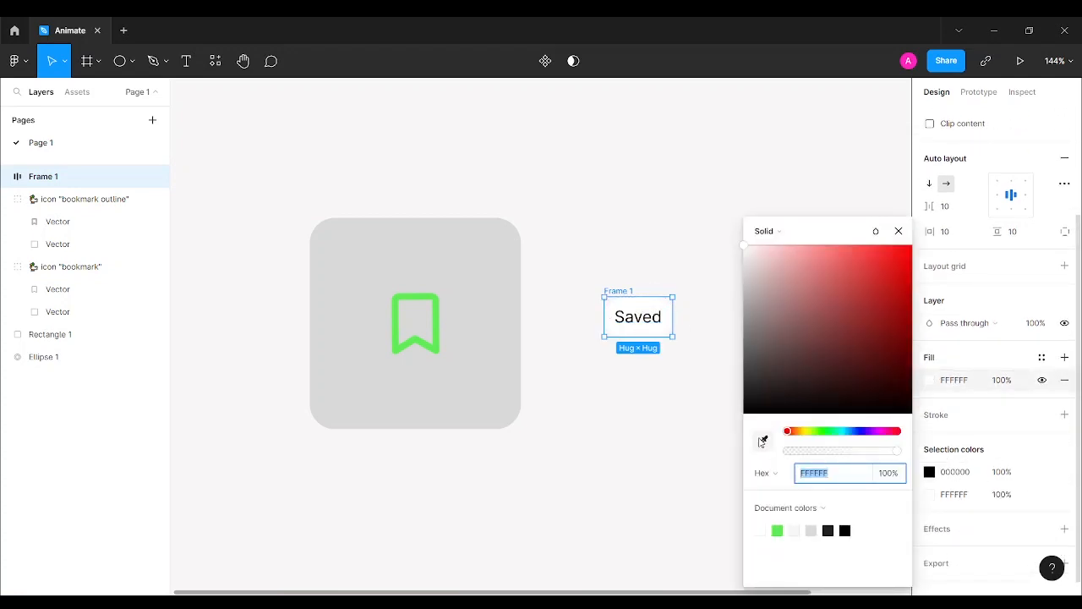
left_click(763, 442)
left_click(442, 339)
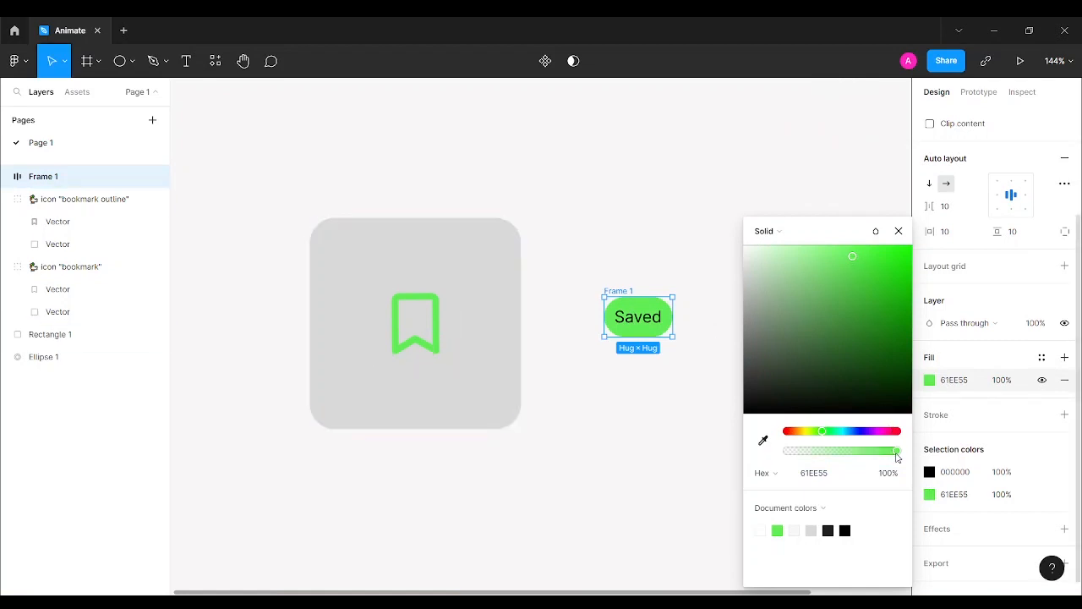
left_click_drag(898, 457, 873, 456)
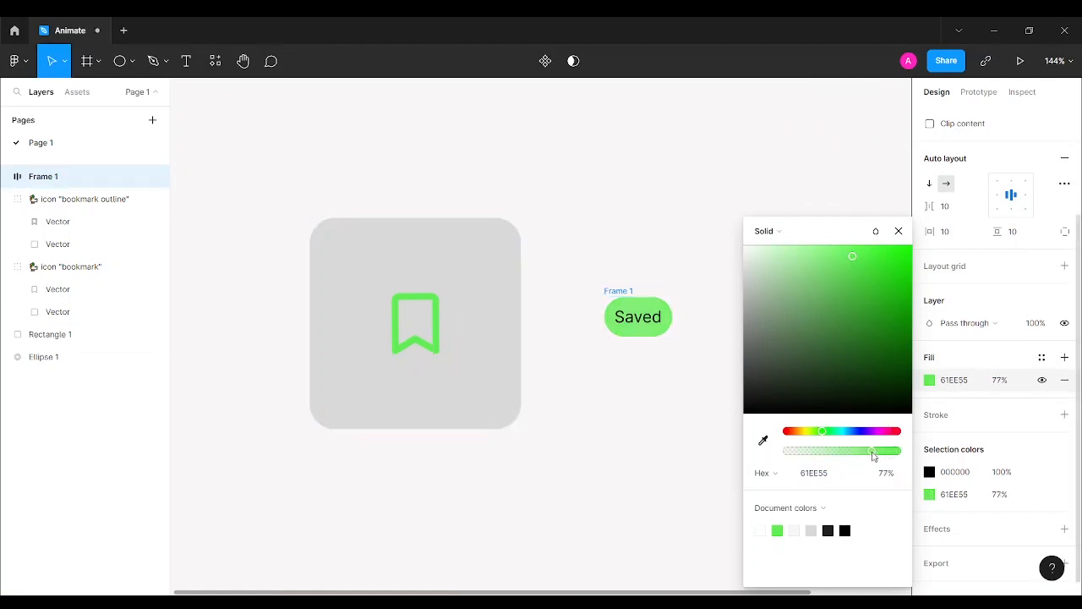
left_click(898, 230)
- Move the "Saved" label over the bookmark outline on the grey square and send it to the back
left_click(626, 258)
left_click_drag(631, 296, 414, 299)
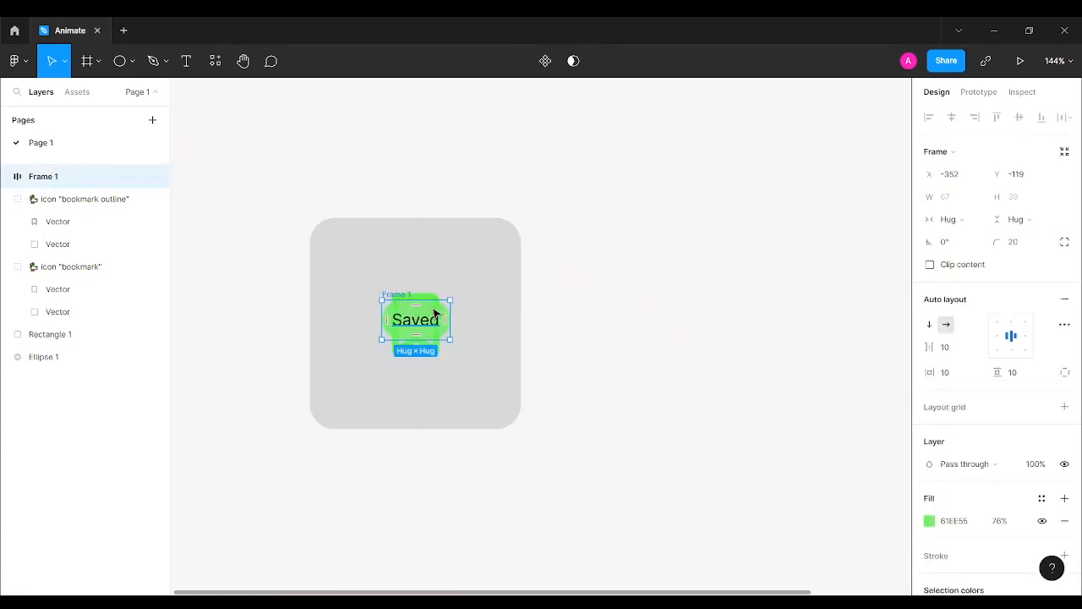
right_click(434, 315)
left_click(459, 193)
left_click(575, 297)
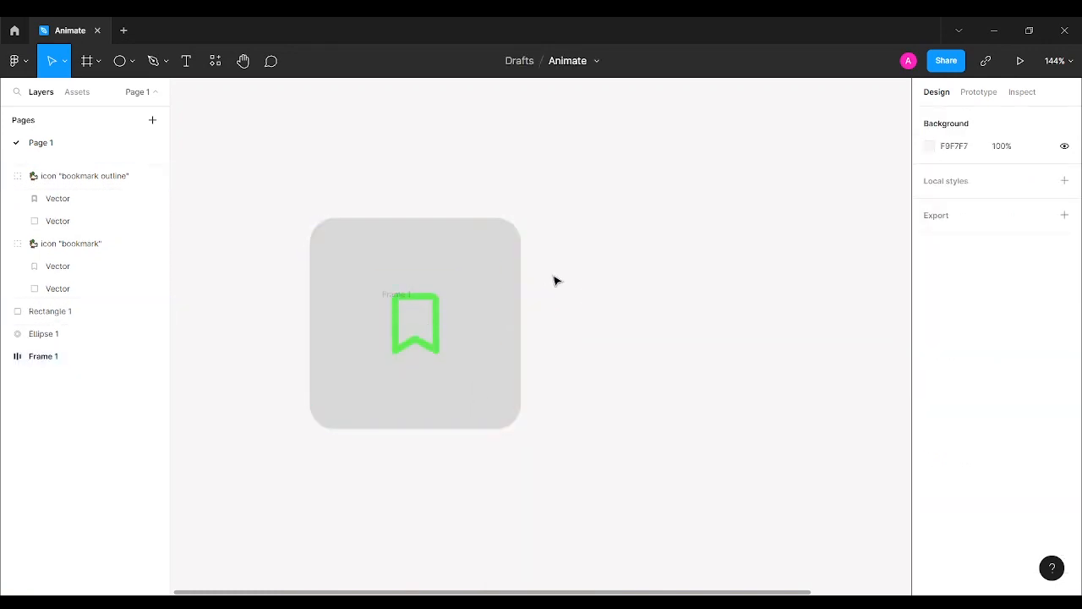
- Draw a frame of about 367 × 376 around the grey square so that it contains the button's parts
scroll(295, 156, "down", 1)
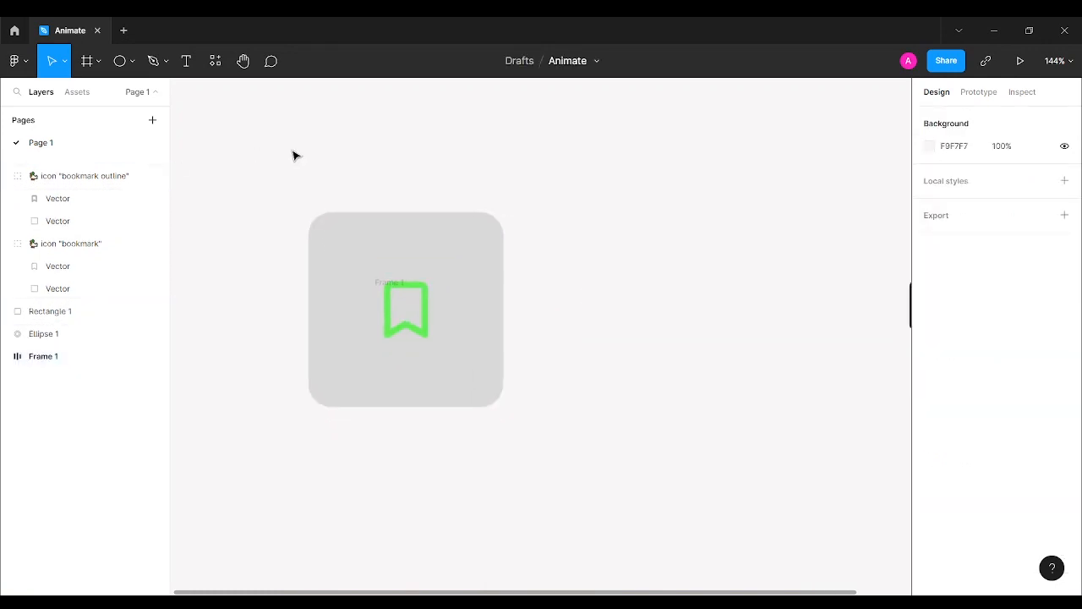
left_click(87, 61)
left_click_drag(231, 126, 576, 479)
scroll(650, 330, "down", 3)
scroll(650, 330, "down", 1)
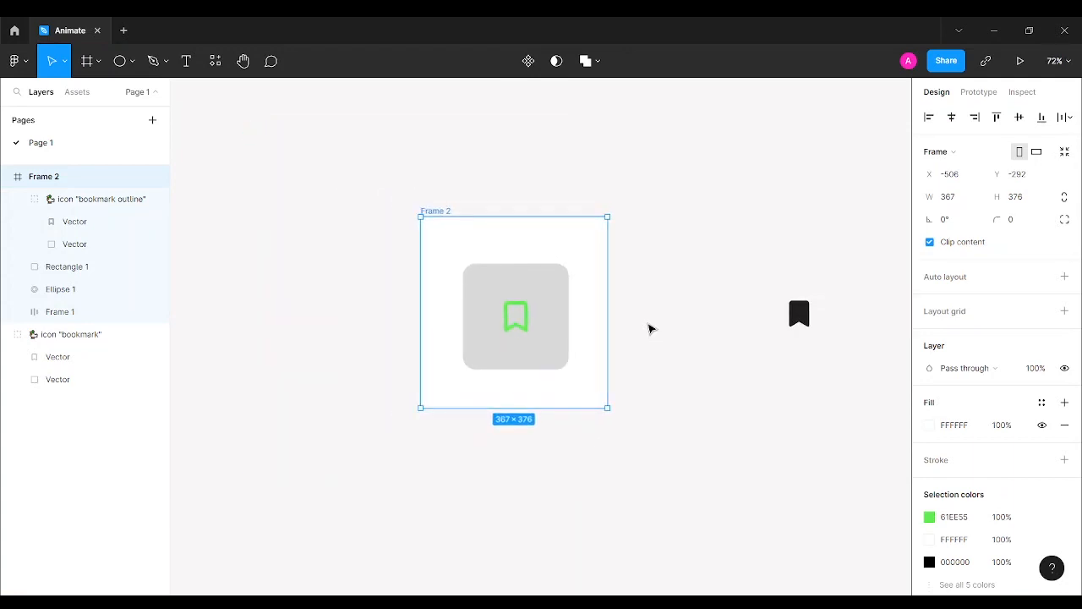
- Move the black bookmark icon farther away from the frame to free space beside it
scroll(665, 316, "right", 2)
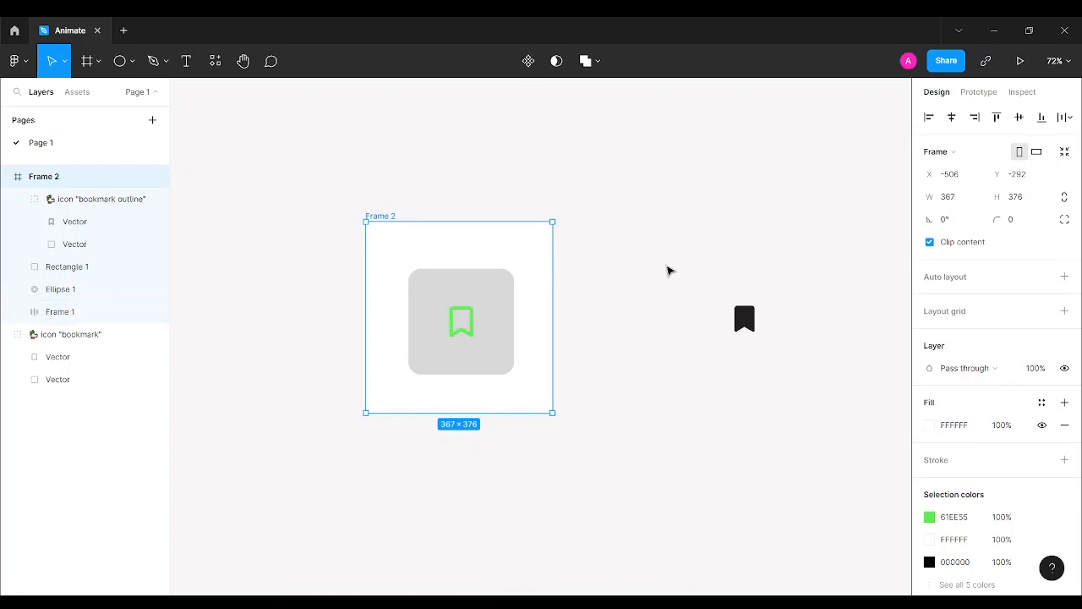
scroll(667, 271, "down", 1)
left_click_drag(600, 263, 406, 256)
left_click_drag(552, 317, 800, 326)
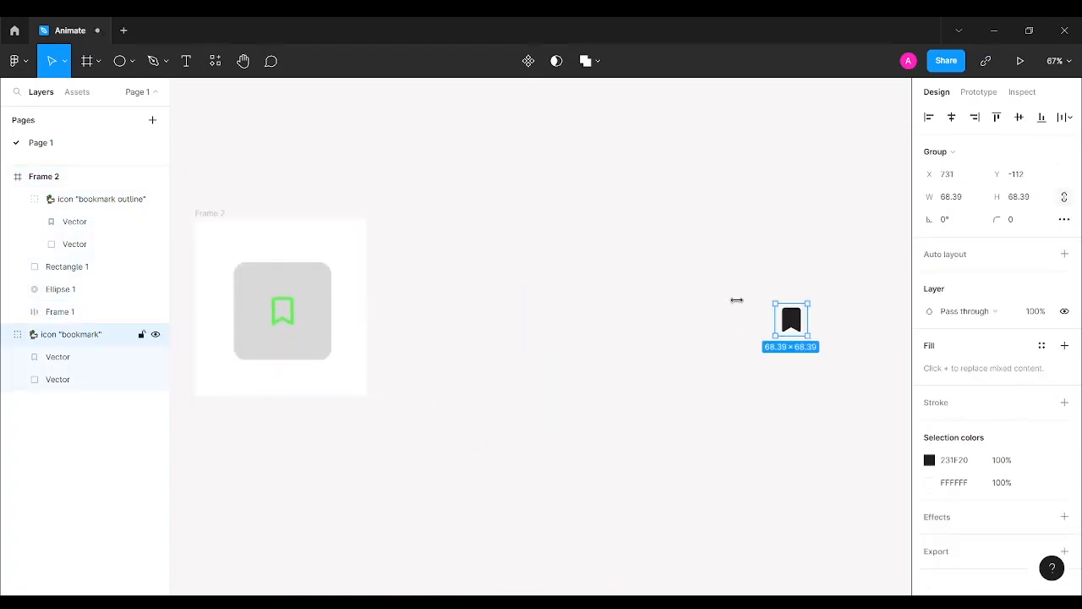
left_click(513, 255)
- Duplicate the whole button frame and place the copy to its right, aligned with the original
left_click(216, 215)
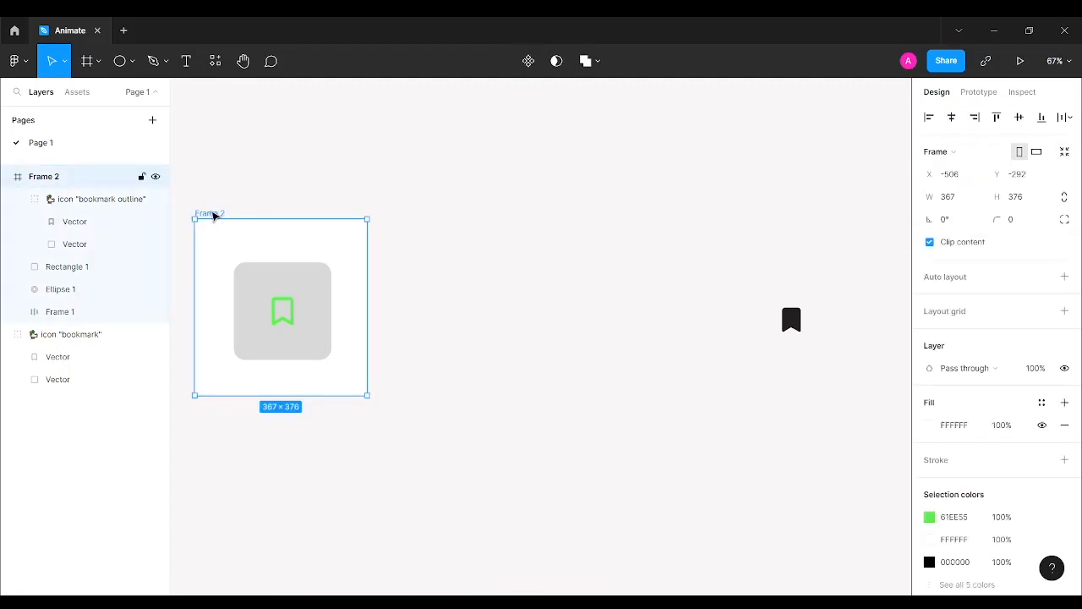
left_click_drag(213, 216, 425, 213)
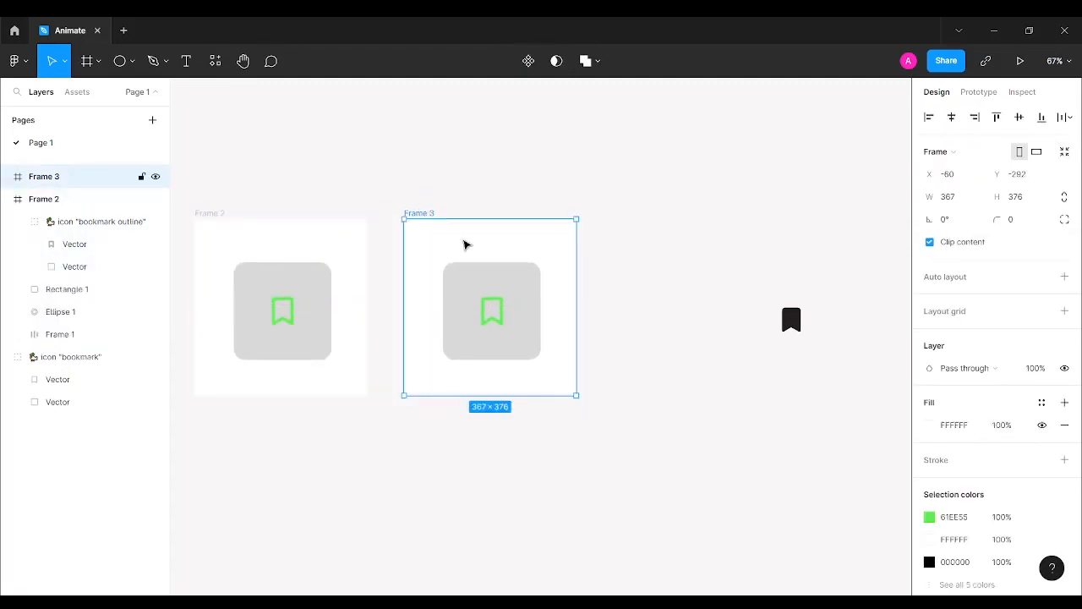
left_click(630, 305)
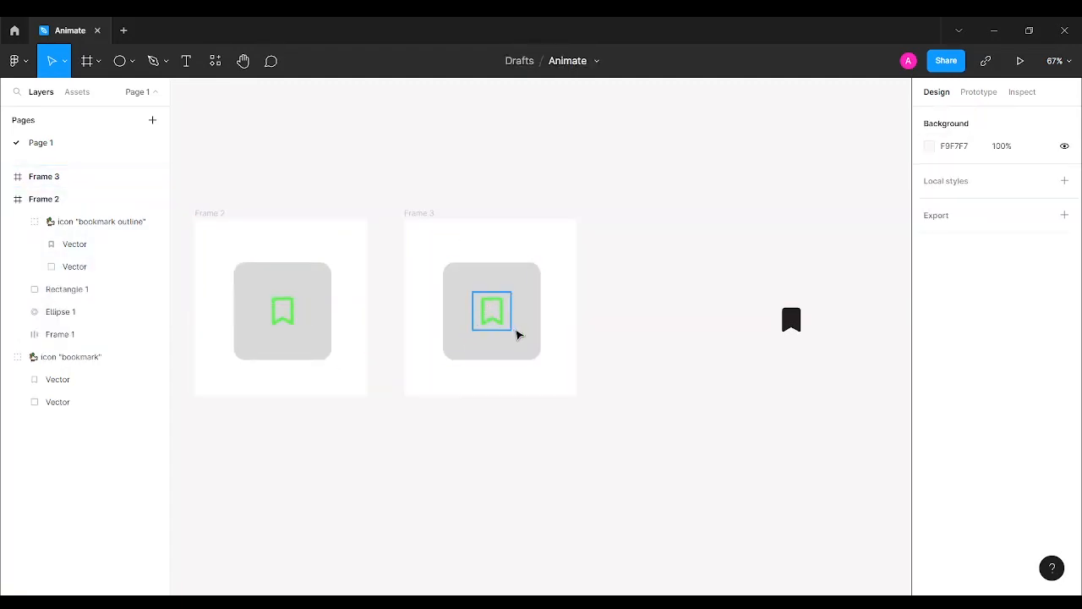
- Resize the bookmark outline in the duplicated frame to 100 × 100 and centre it on the grey square
scroll(518, 335, "up", 5)
left_click(486, 314)
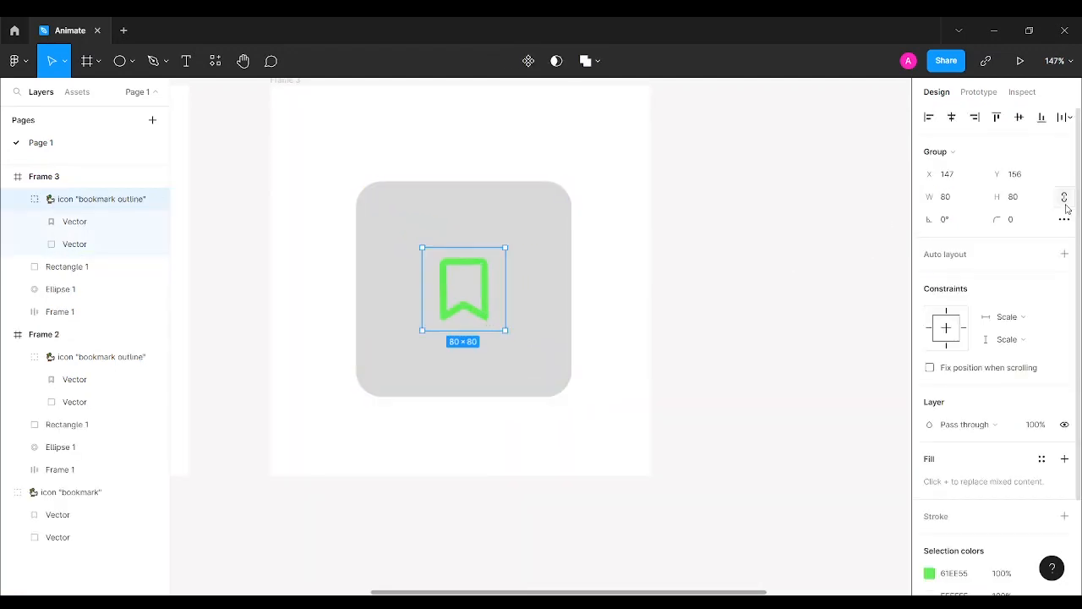
left_click(1028, 201)
key("Return")
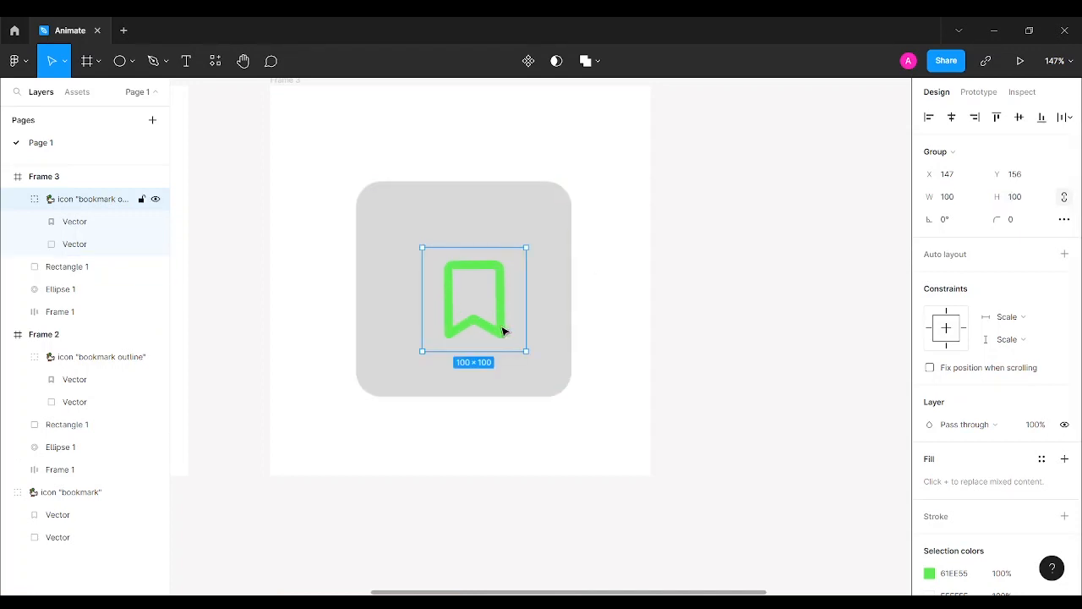
left_click_drag(503, 331, 492, 315)
left_click(676, 290)
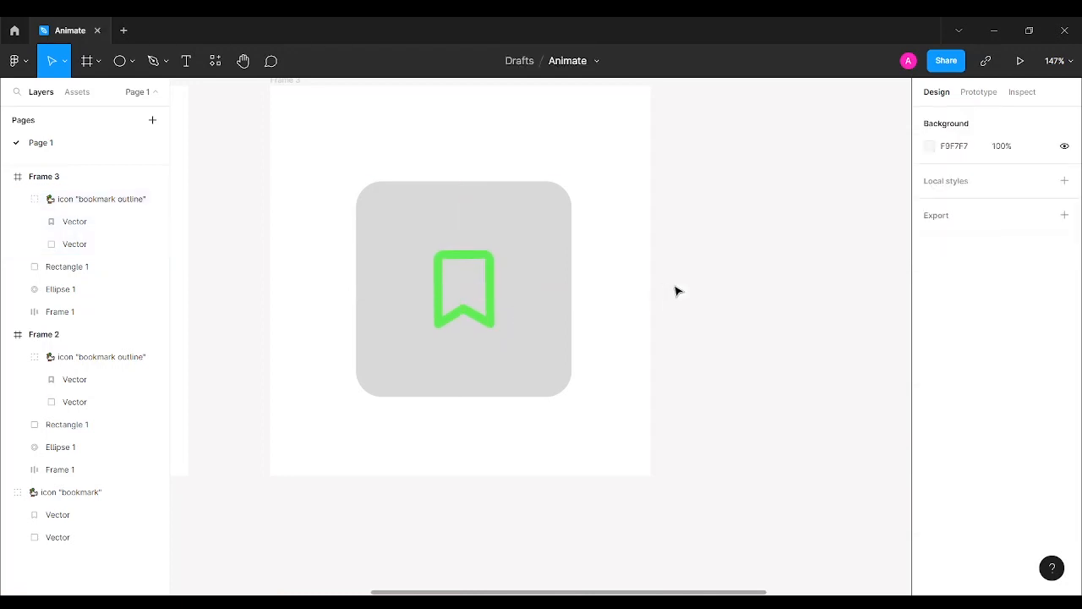
- Move the black bookmark icon up above the row of frames
scroll(677, 290, "down", 5)
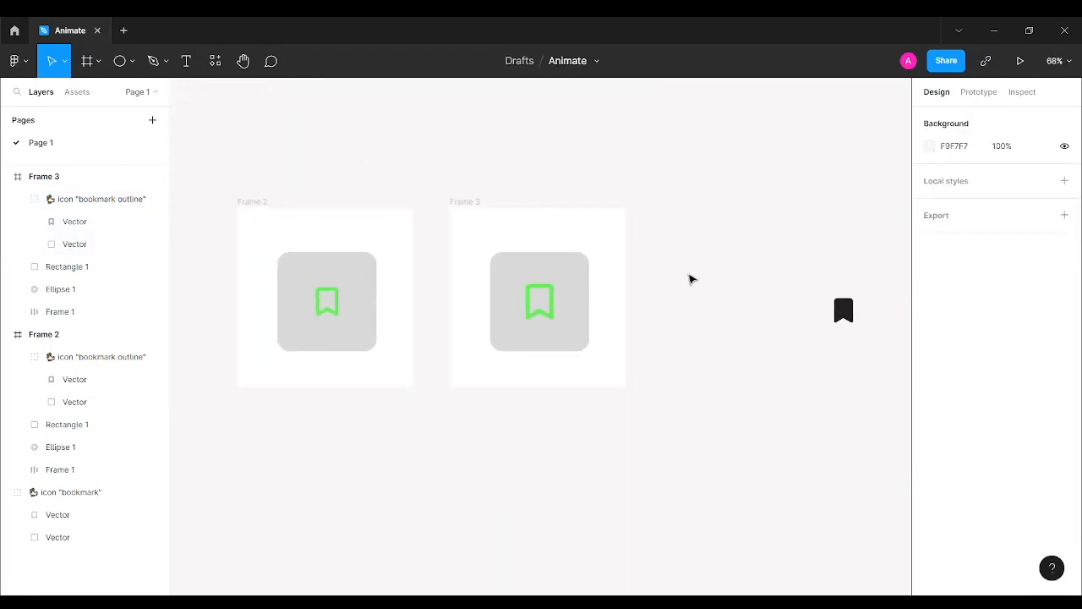
left_click_drag(852, 316, 841, 122)
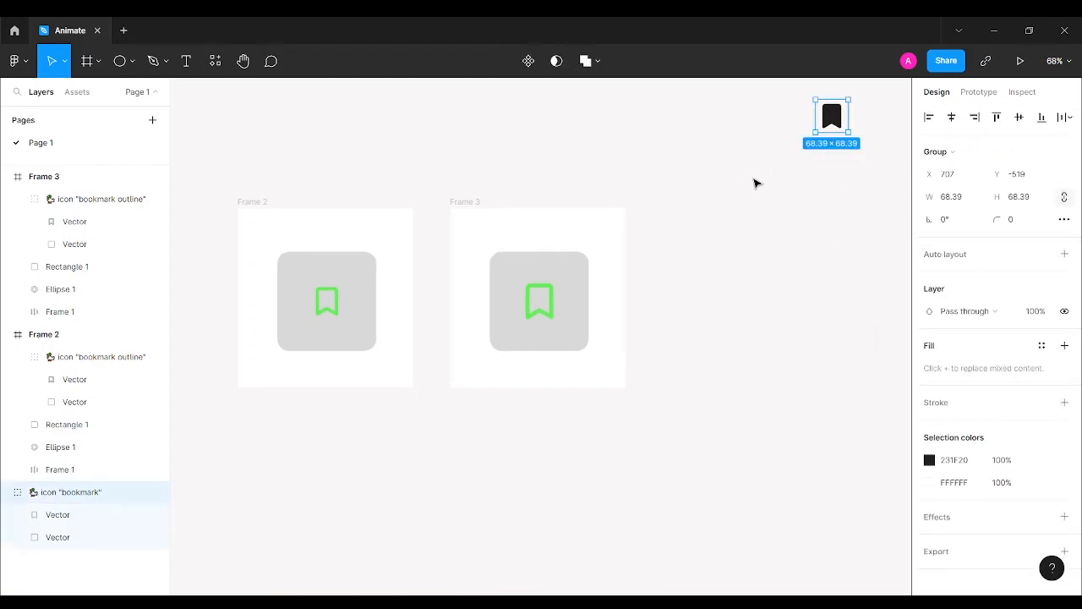
left_click(756, 181)
- Darken the canvas background colour to EBE6E6
left_click(929, 146)
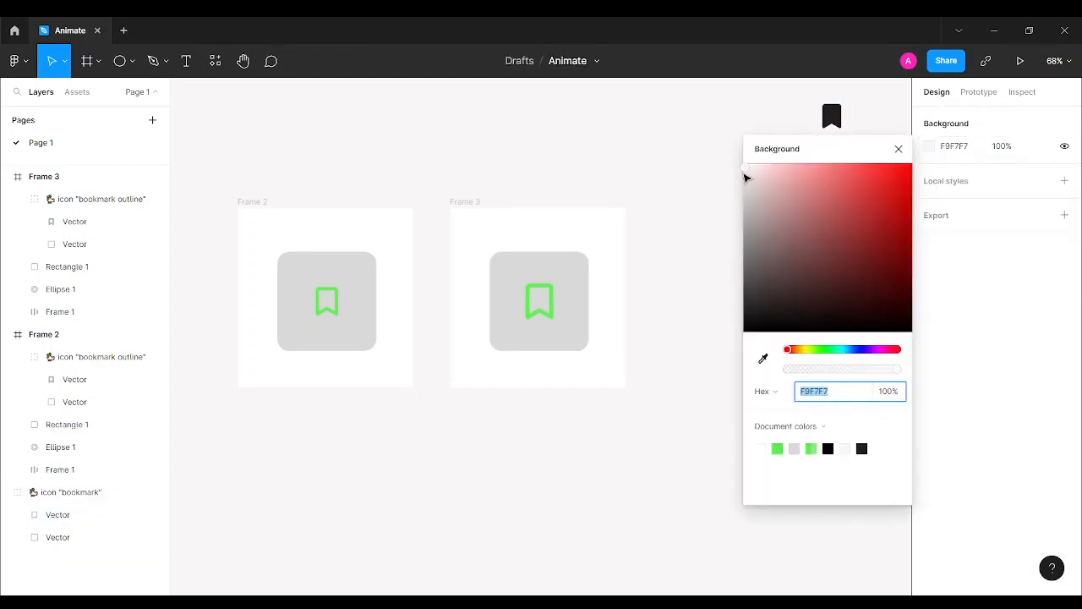
left_click_drag(747, 177, 747, 185)
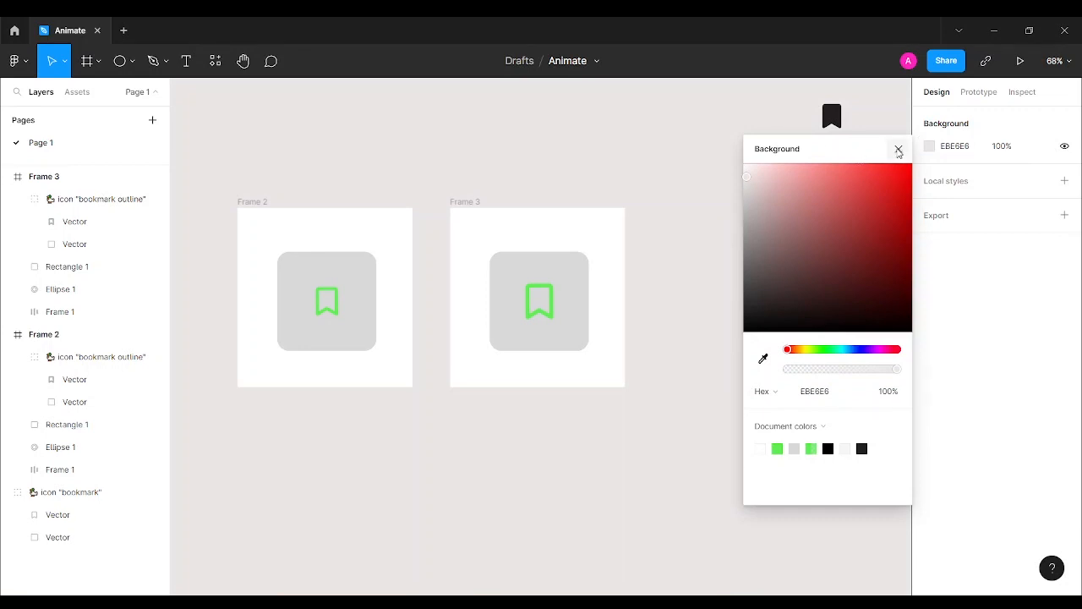
left_click(899, 149)
- Duplicate Frame 3 and place the copy to its right as the third frame in the row
scroll(743, 207, "down", 1)
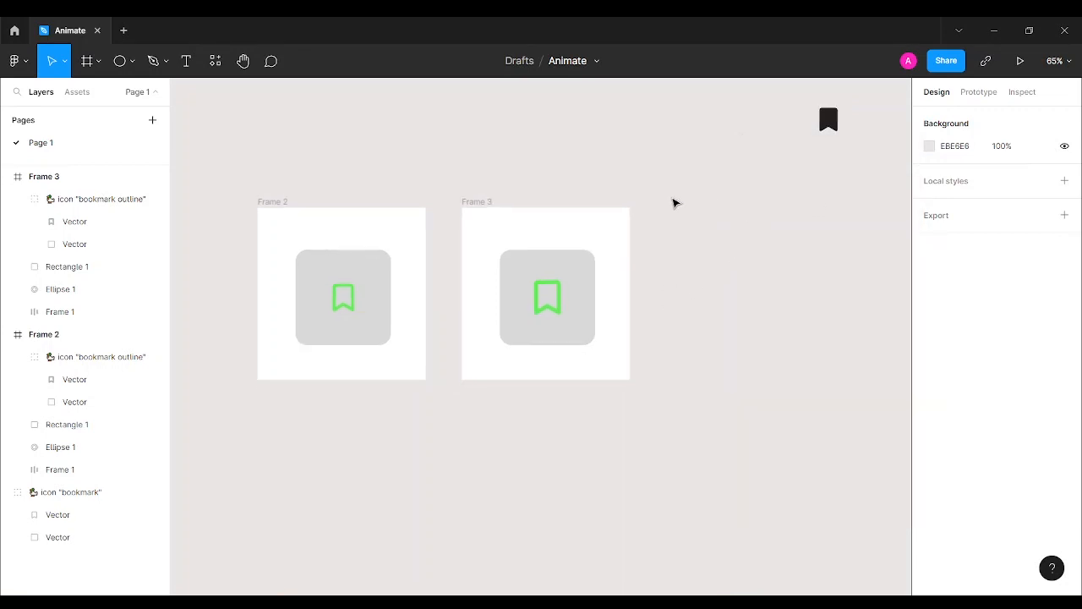
scroll(674, 203, "right", 2)
left_click(437, 203)
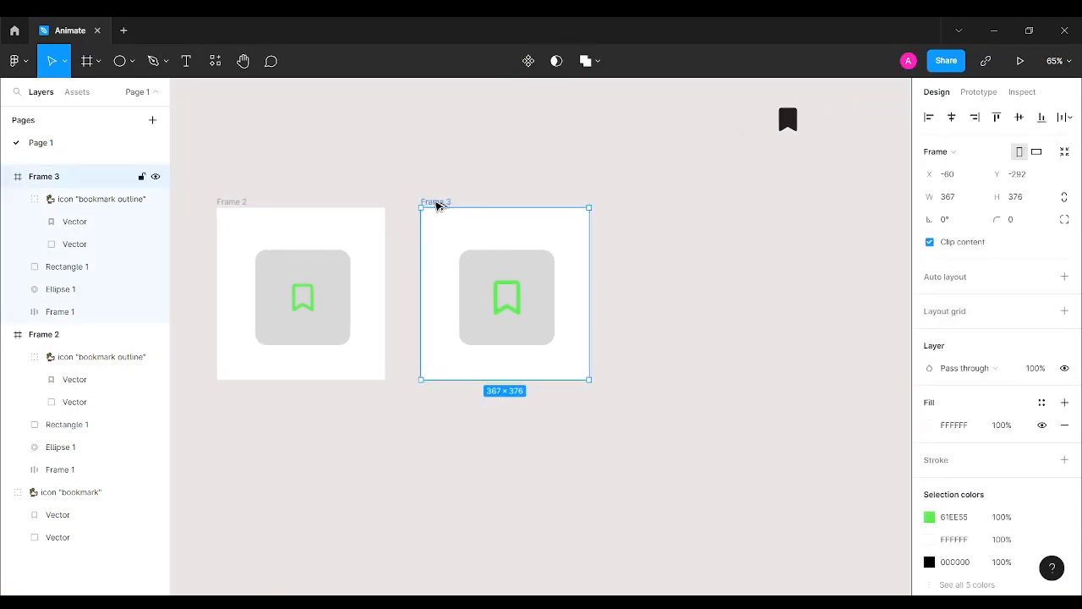
left_click_drag(437, 203, 644, 206)
left_click(674, 189)
- Move the bookmark outline out of Frame 4 onto the empty canvas beside it
scroll(807, 278, "up", 3)
left_click_drag(808, 278, 677, 316)
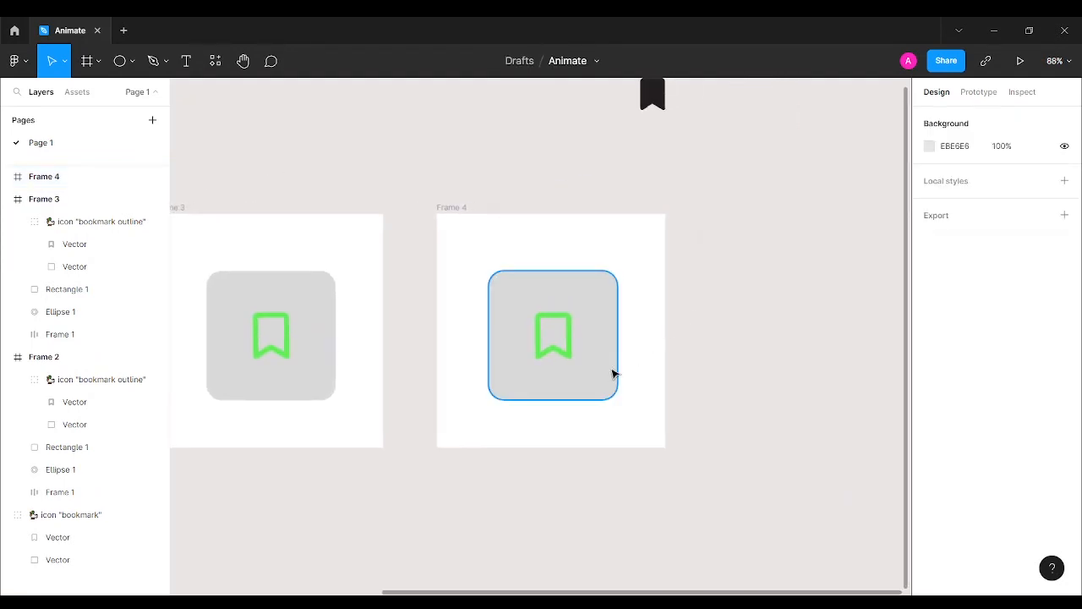
left_click(568, 350)
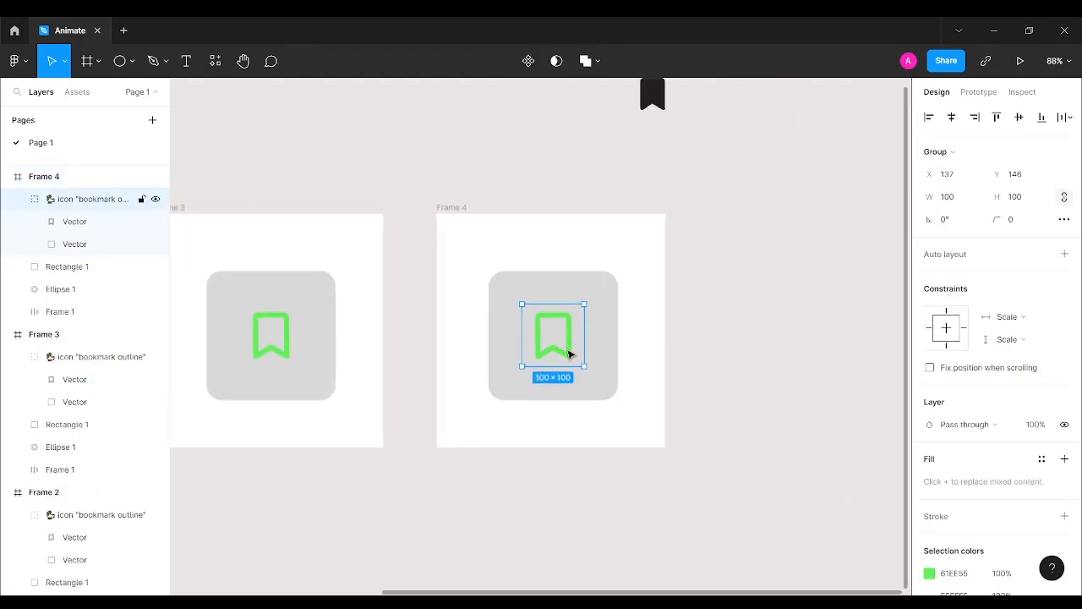
left_click_drag(569, 355, 776, 478)
left_click(685, 203)
- Place the black bookmark icon in Frame 4, resize it to 100 × 100 and centre it on the grey square
scroll(645, 145, "up", 1)
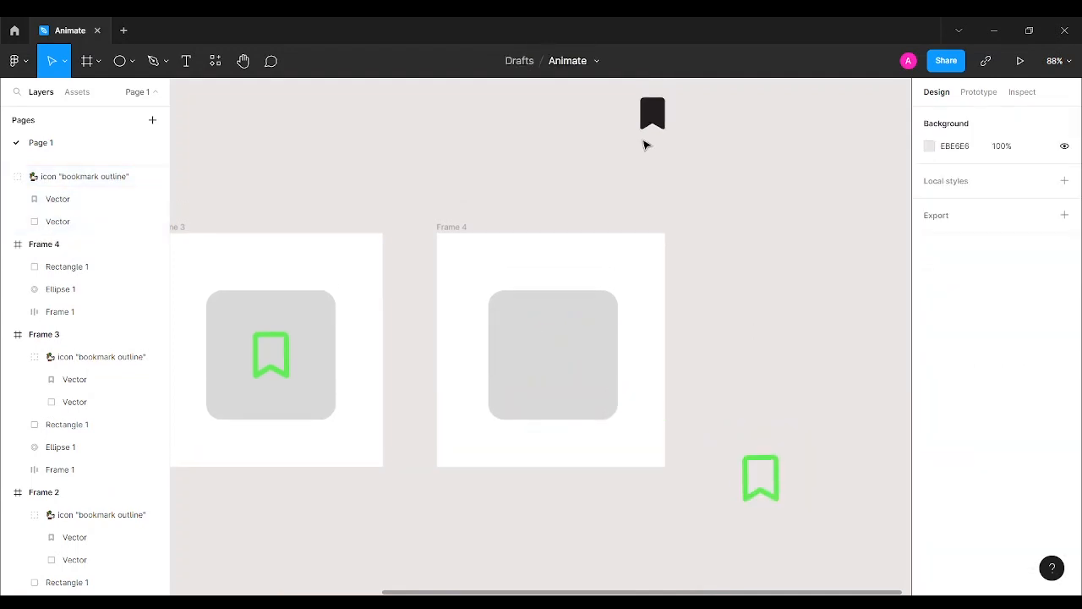
left_click_drag(653, 115, 559, 357)
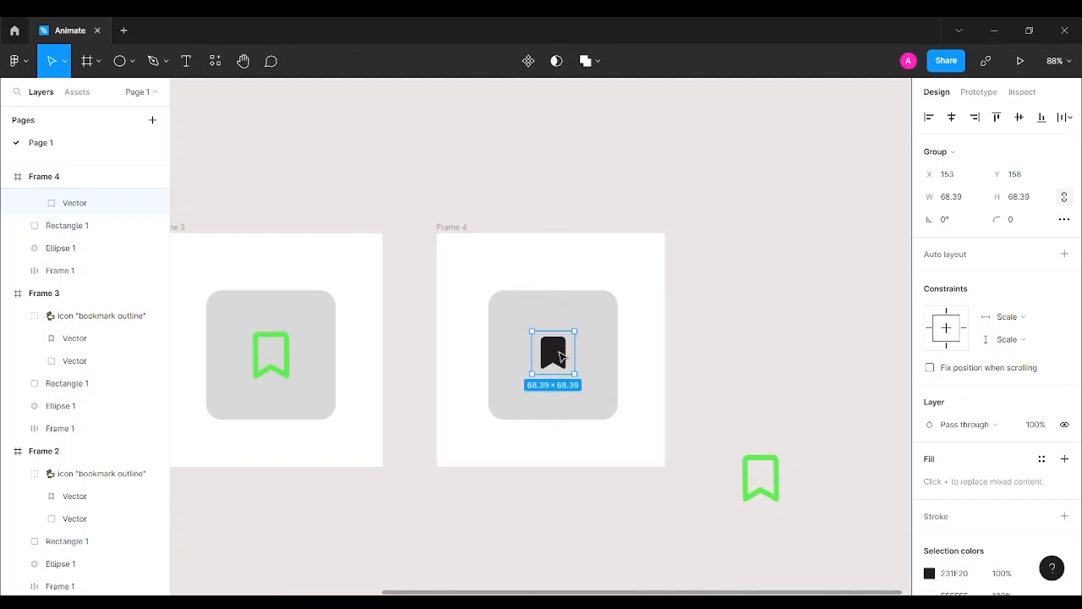
left_click(1037, 197)
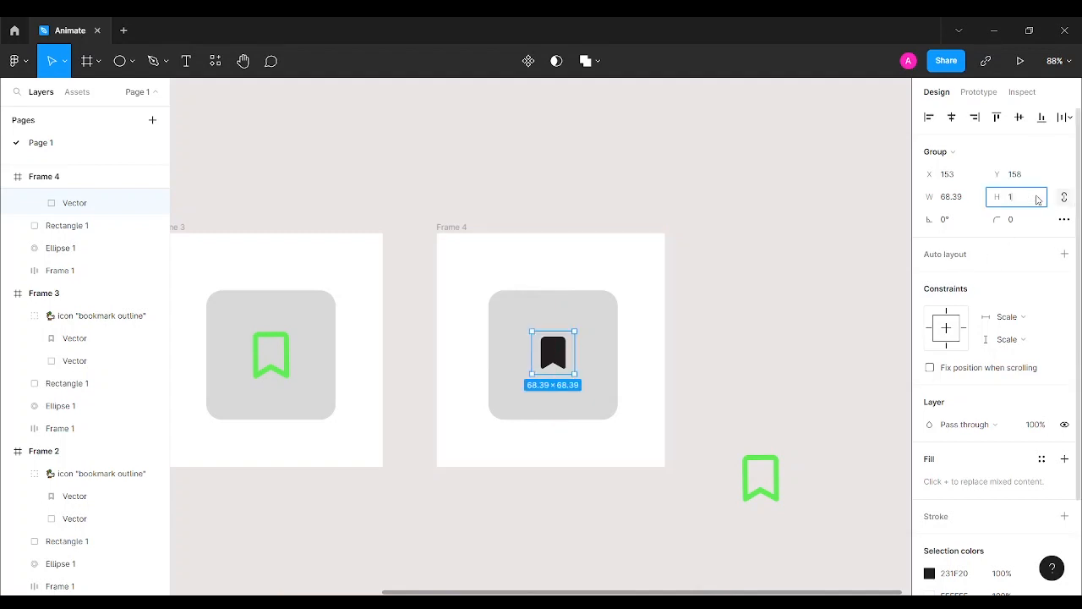
type("100")
key("Return")
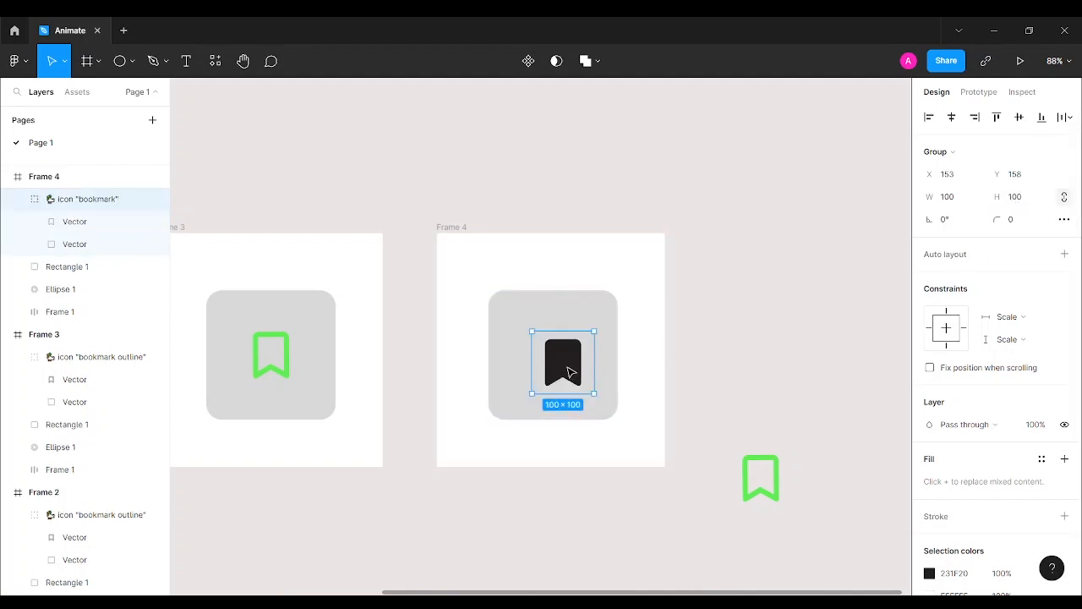
left_click_drag(575, 375, 564, 366)
- Recolour the black bookmark icon in Frame 4 with the green 61EE55 sampled from Frame 3's outline
scroll(955, 457, "down", 3)
left_click(930, 454)
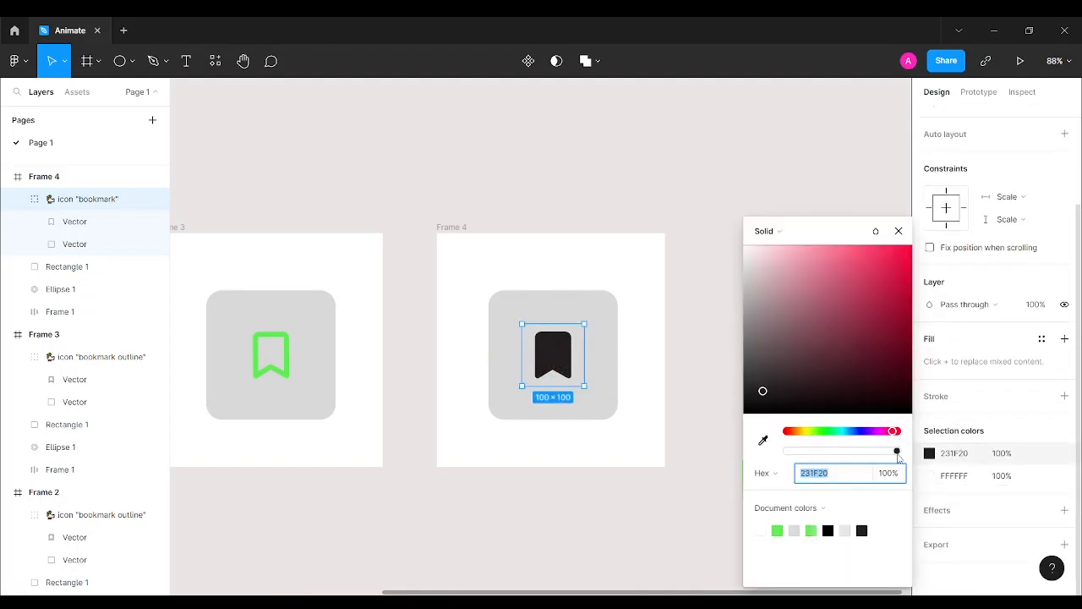
left_click(763, 440)
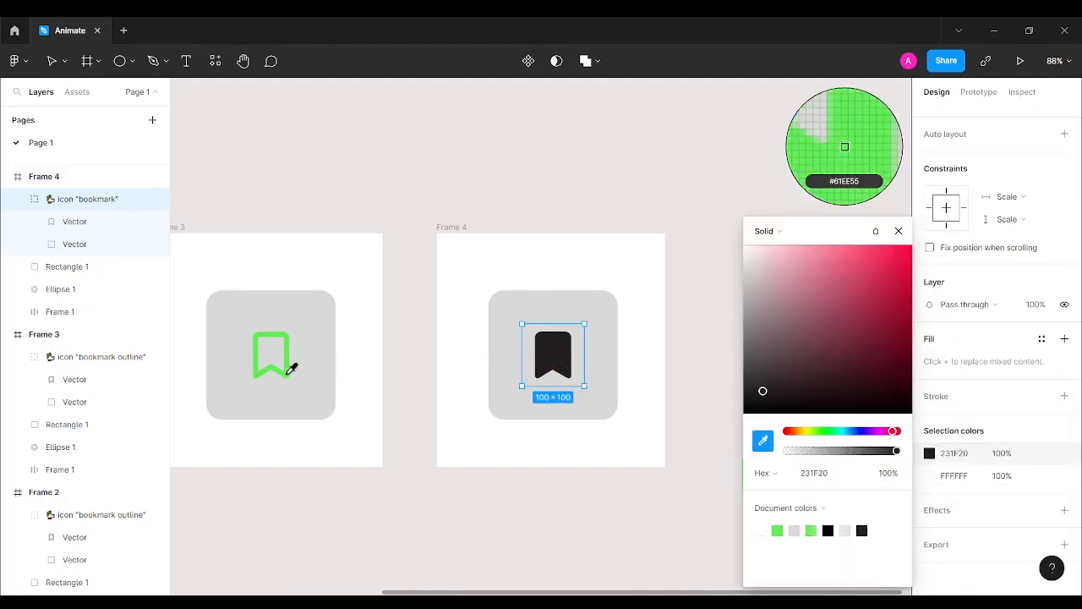
left_click(289, 368)
left_click(584, 175)
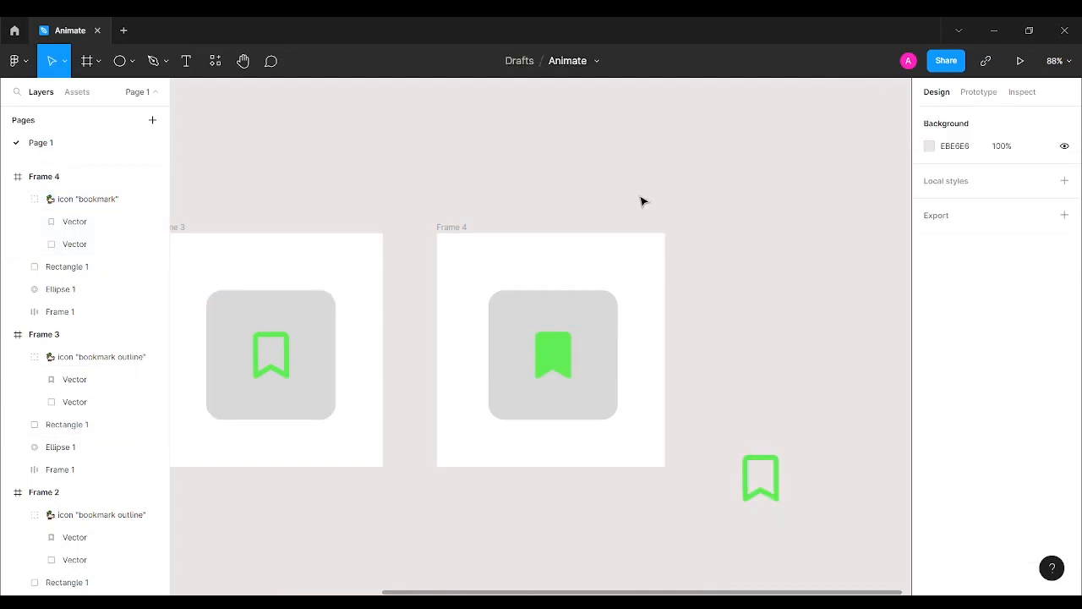
scroll(643, 201, "down", 2)
scroll(667, 188, "left", 5)
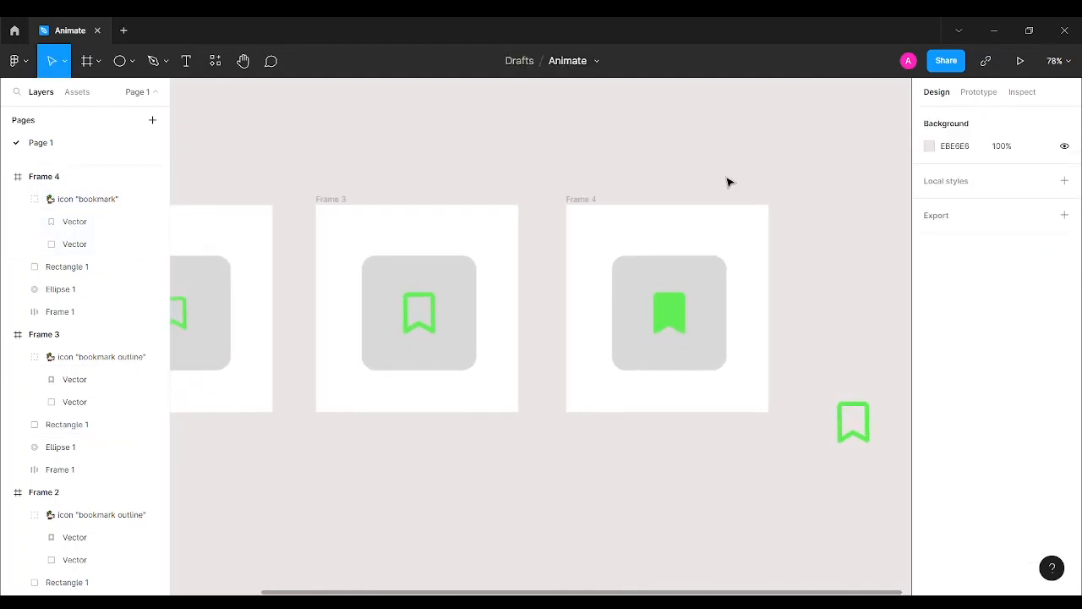
- Enlarge the green ring in Frame 4 to 298 × 298 around its centre so it extends beyond the grey square
scroll(652, 169, "right", 2)
left_click(554, 204)
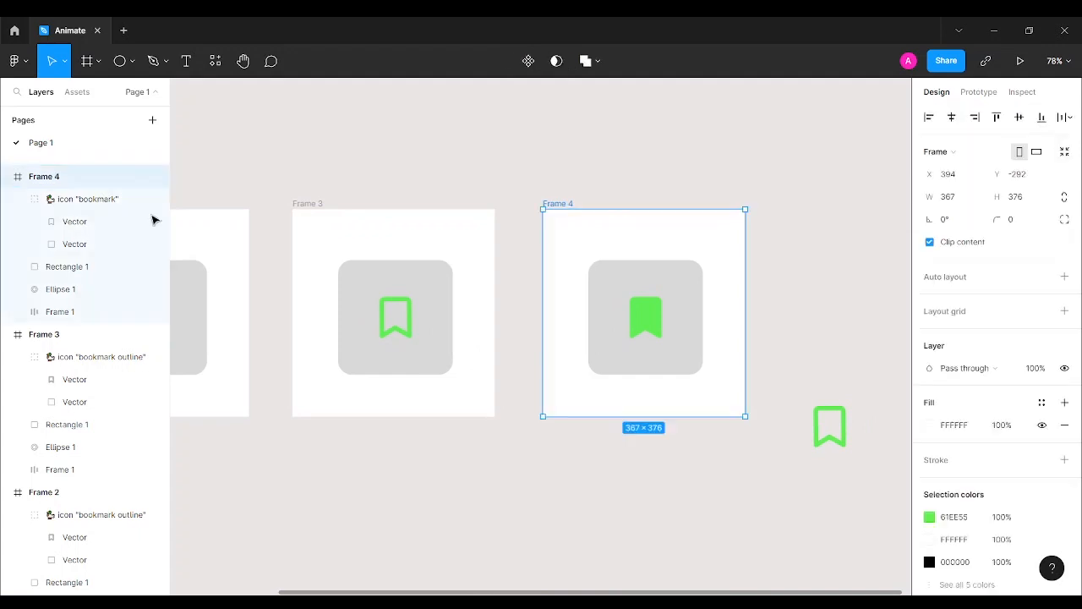
left_click(57, 288)
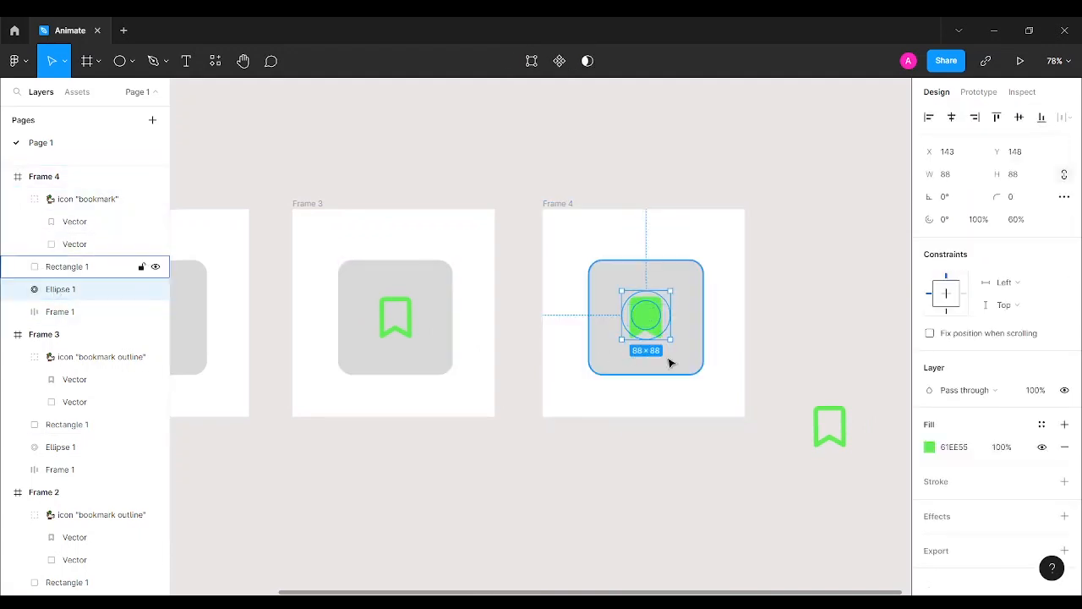
left_click_drag(671, 338, 688, 377)
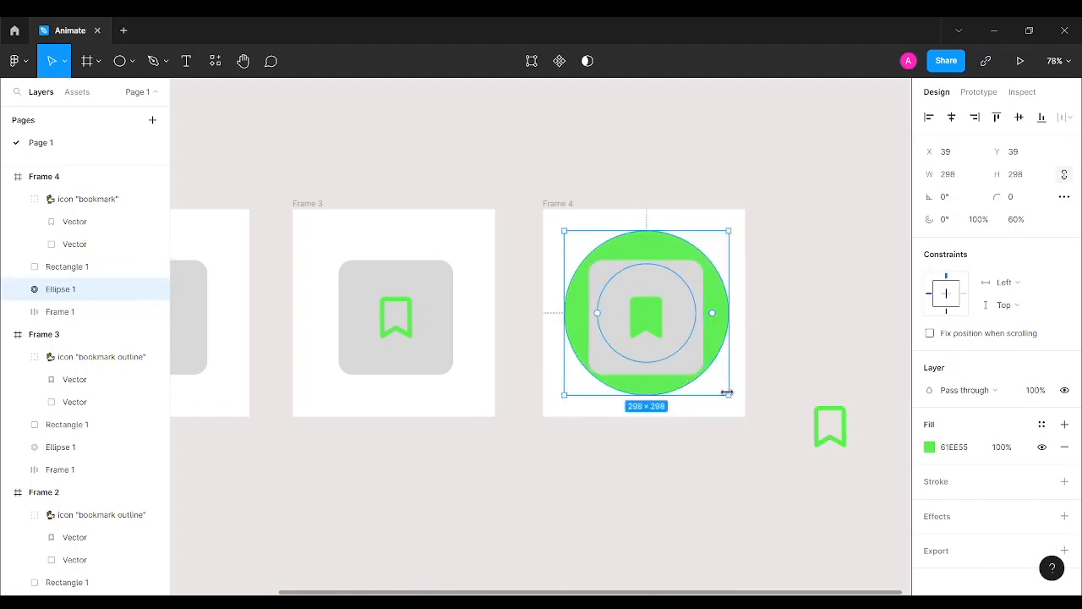
- Set the fill opacity of the enlarged ring in Frame 4 to 0%
left_click(929, 449)
left_click_drag(894, 450, 728, 449)
left_click(898, 230)
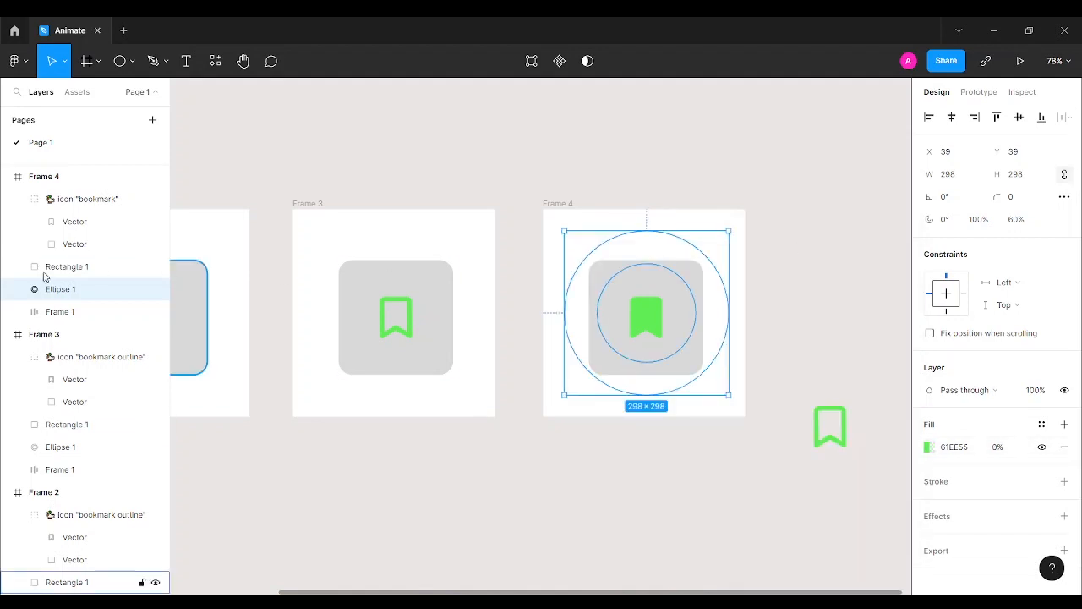
- Move the hidden "Saved" label in Frame 4 straight up to Y 33, above the grey square
left_click(71, 312)
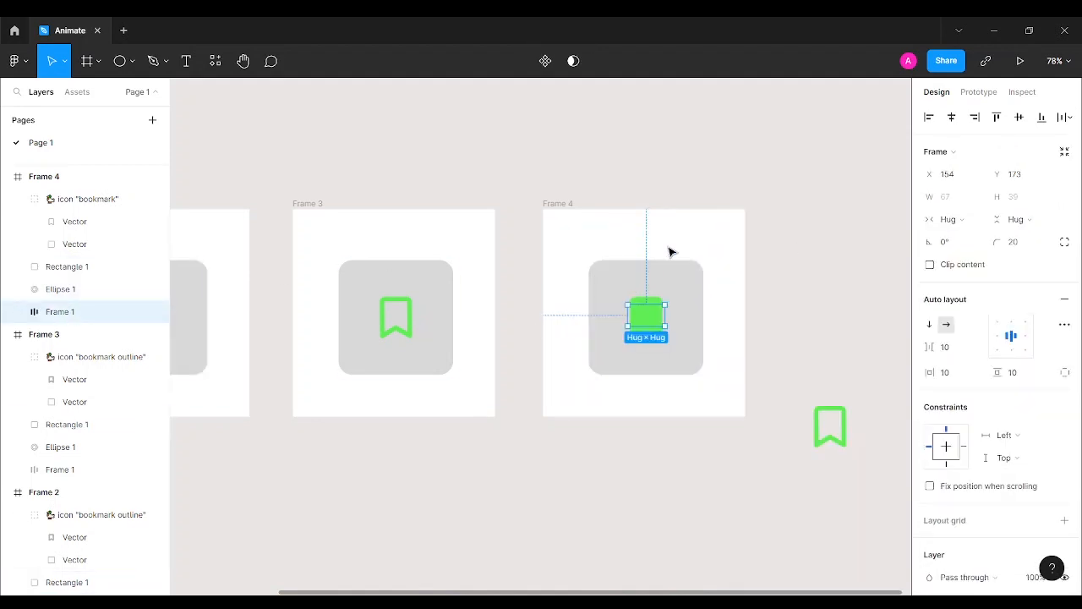
key("shift+Up")
key("shift+Up")
key("shift+Up")
key("shift+Up")
key("shift+Up")
key("shift+Up")
key("shift+Up")
key("shift+Up")
key("shift+Up")
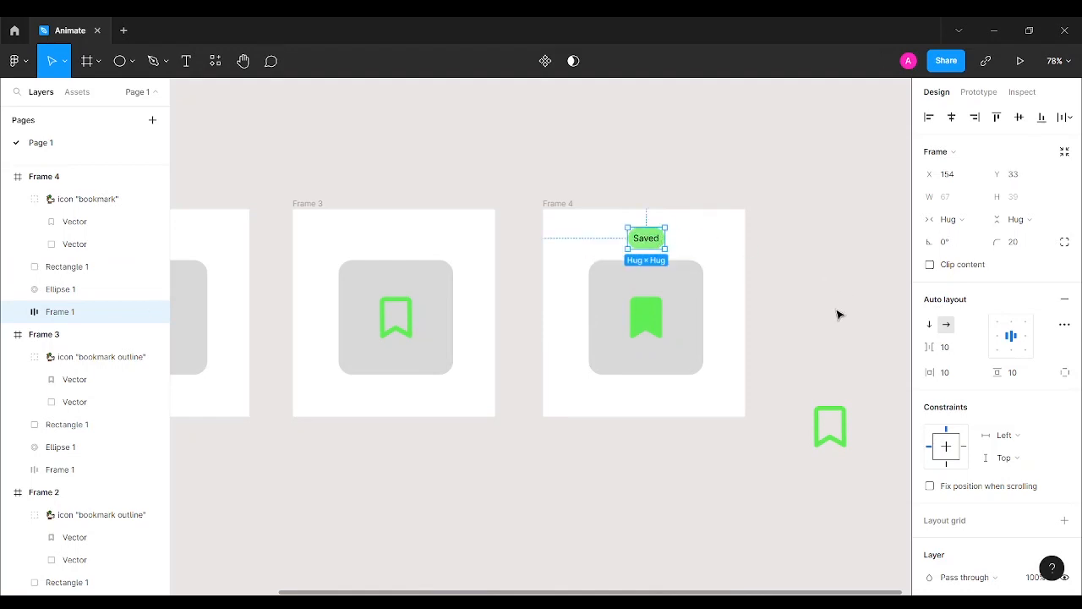
- Move the spare bookmark outline further down the canvas and duplicate Frame 4 to its right as the last frame in the row
scroll(837, 315, "down", 3)
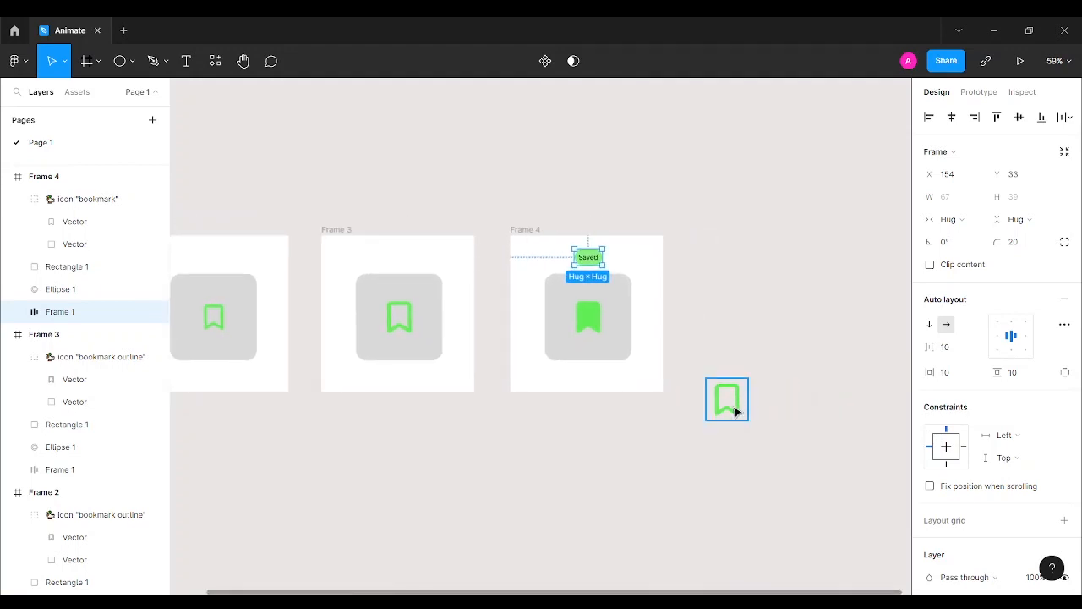
left_click_drag(735, 412, 739, 534)
left_click(585, 212)
left_click(526, 230)
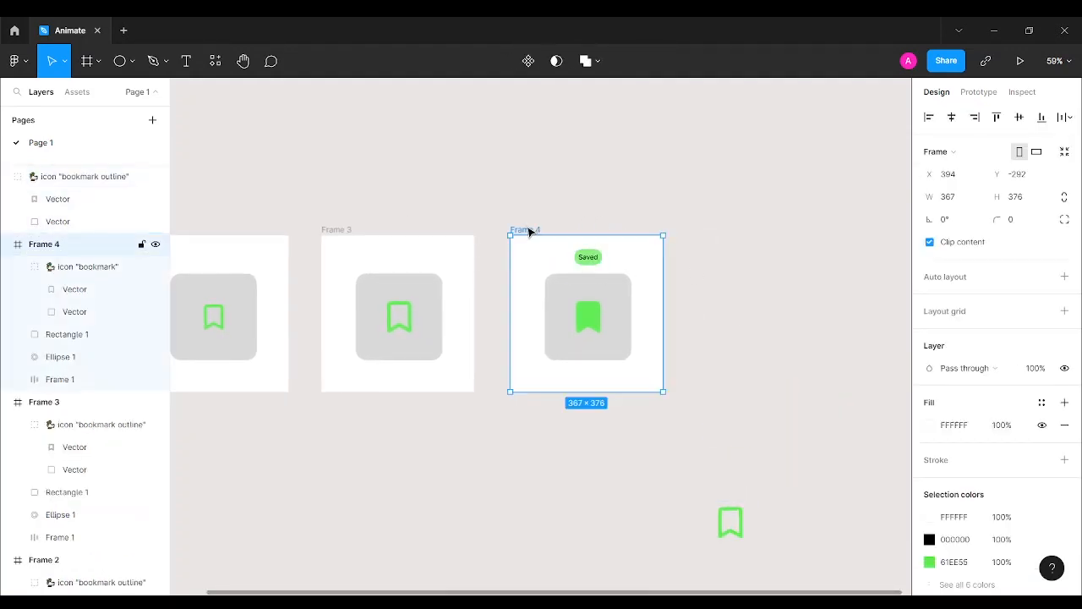
left_click_drag(526, 230, 714, 230)
left_click(752, 175)
- Move the "Saved" label in Frame 5 straight down to Y 183 so it sits behind the bookmark
scroll(655, 234, "right", 3)
scroll(679, 288, "up", 3)
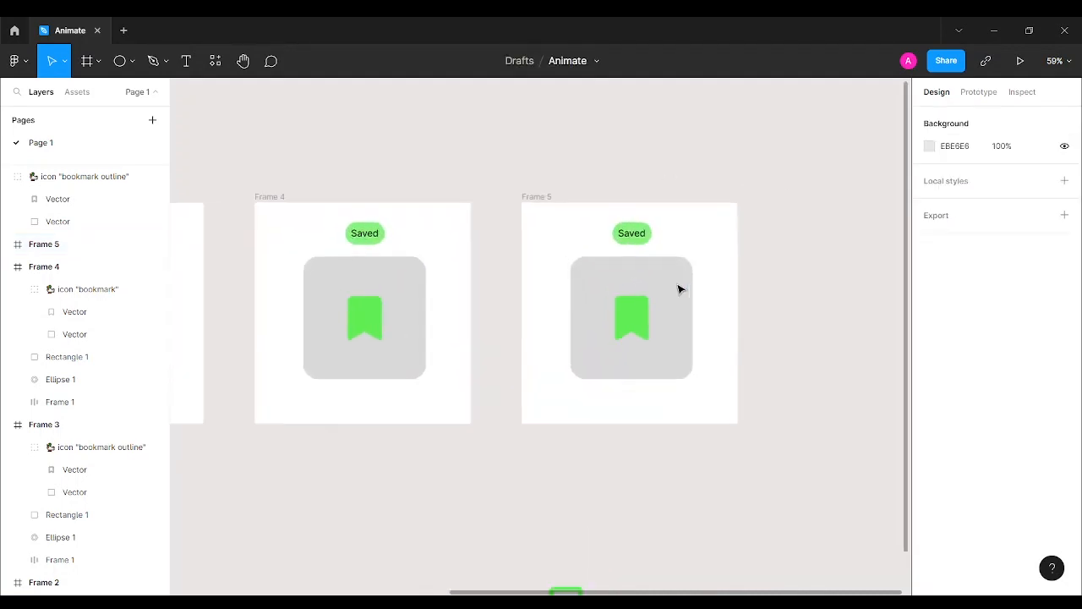
left_click(645, 234)
key("shift+Down")
key("shift+Down")
key("shift+Down")
key("shift+Down")
key("shift+Down")
key("shift+Down")
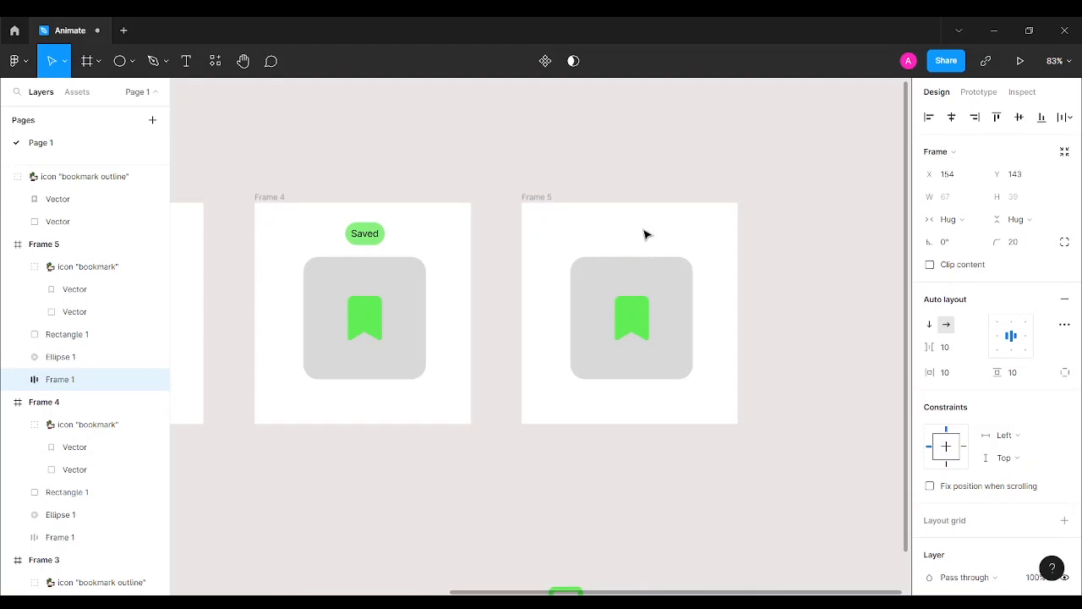
scroll(648, 234, "down", 5)
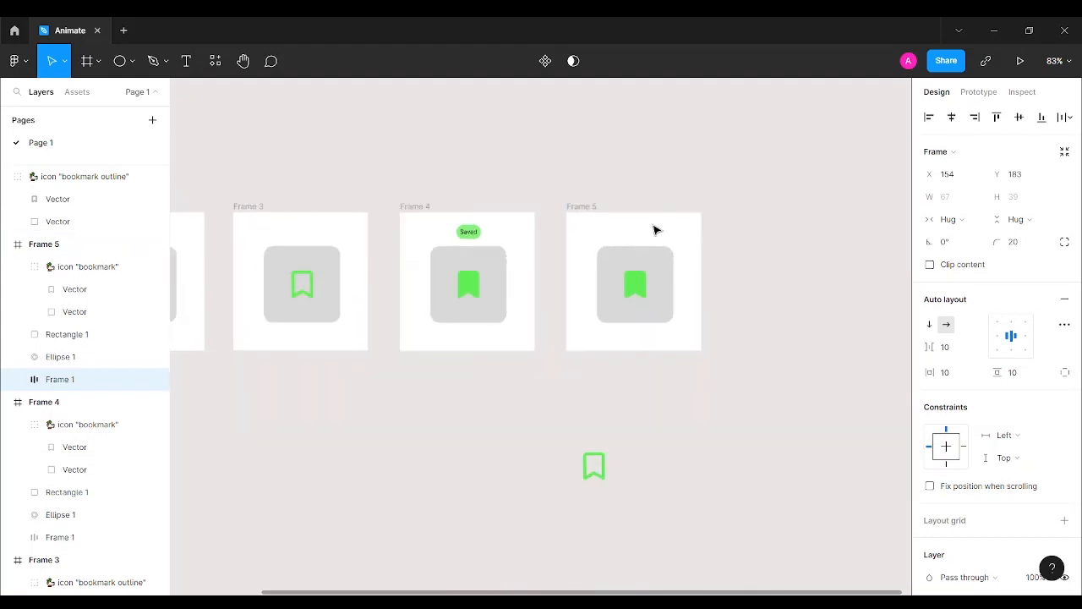
left_click_drag(542, 178, 684, 214)
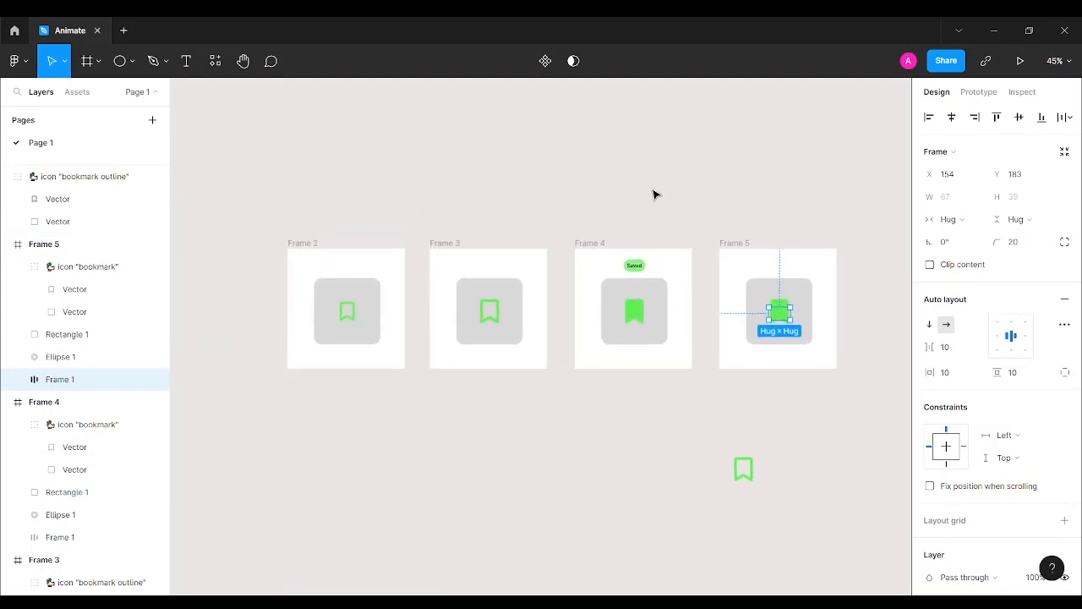
left_click(654, 193)
- Add a prototype connection from Frame 2 to Frame 3 that navigates on click with an 800 ms ease-out Smart animate
scroll(642, 209, "up", 1)
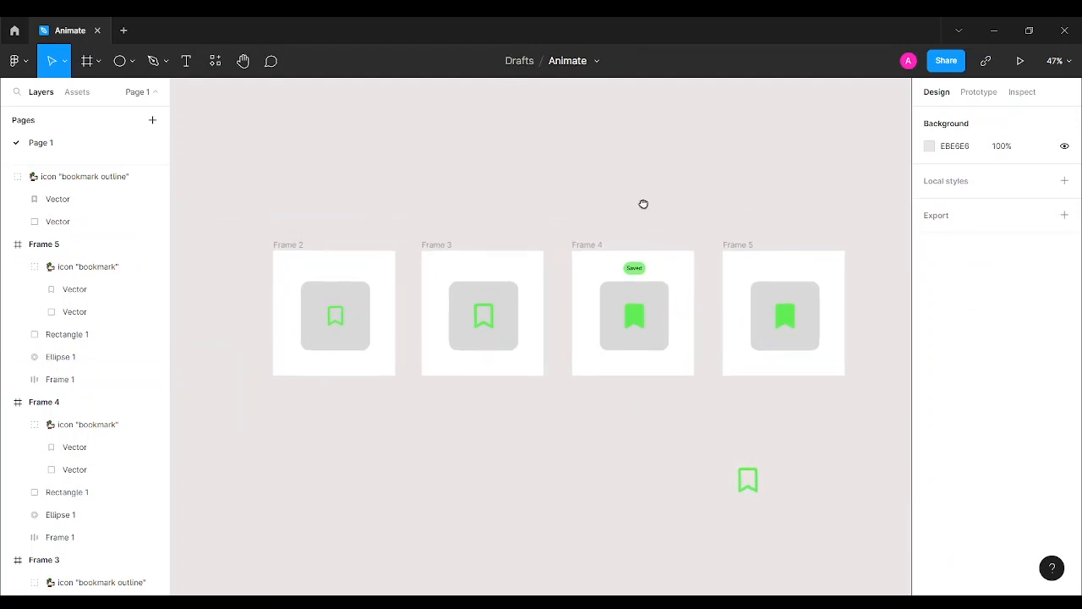
scroll(644, 204, "right", 2)
left_click(988, 96)
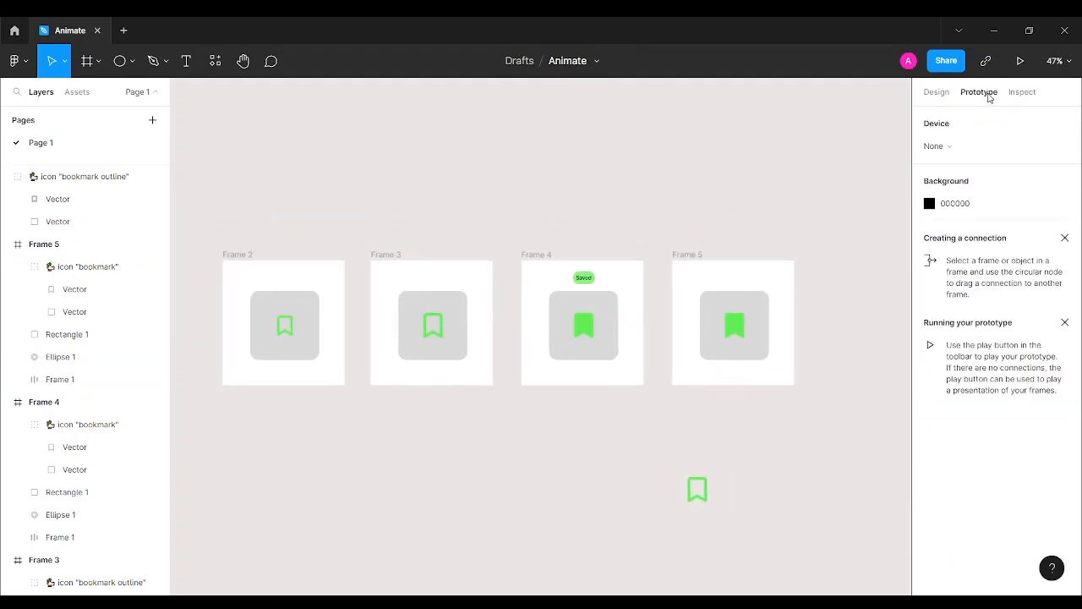
left_click(238, 256)
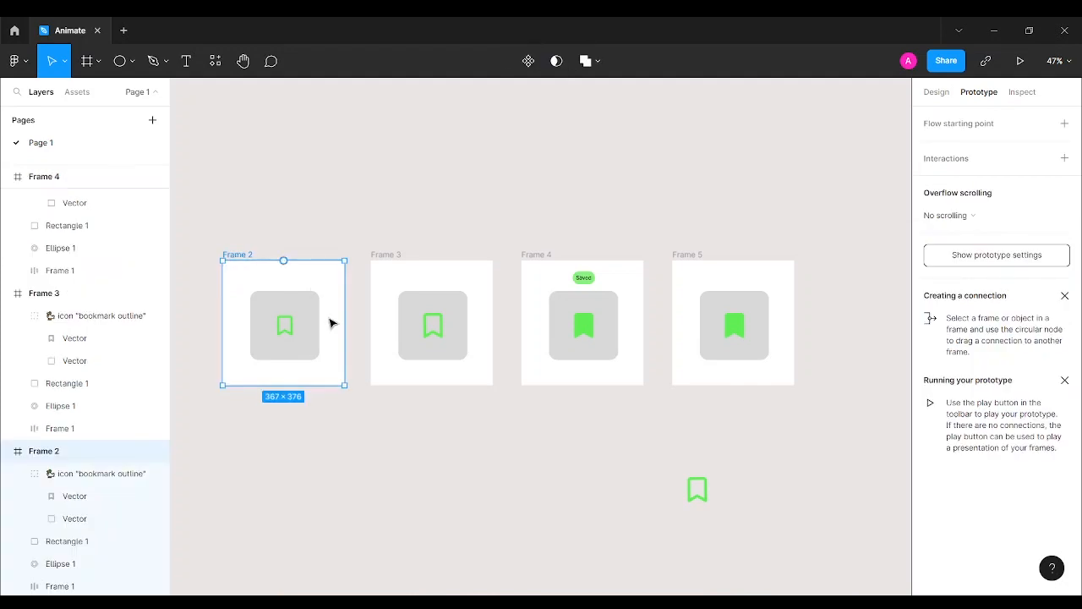
left_click_drag(345, 324, 379, 332)
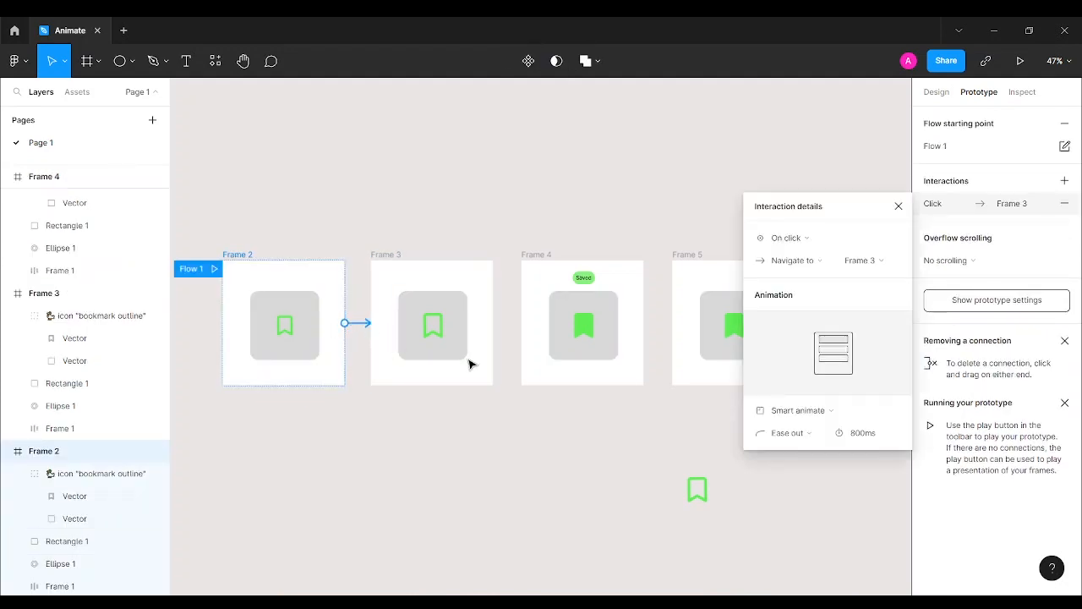
left_click(818, 240)
left_click(817, 268)
left_click(898, 206)
left_click(497, 208)
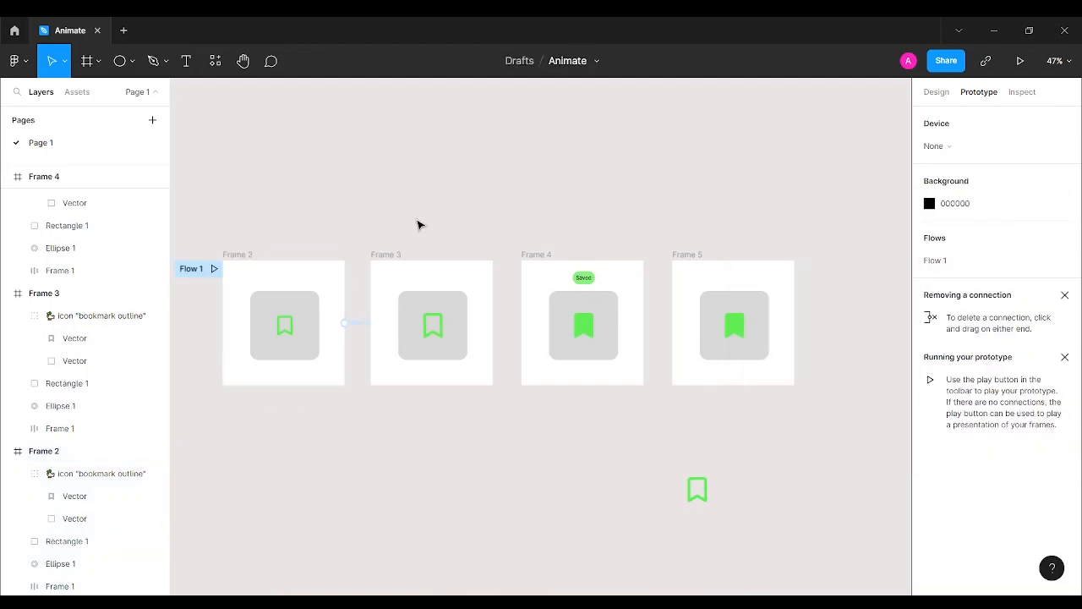
- Connect Frame 3 to Frame 4 with an on-click navigation using an 800 ms ease-out Smart animate
left_click(391, 256)
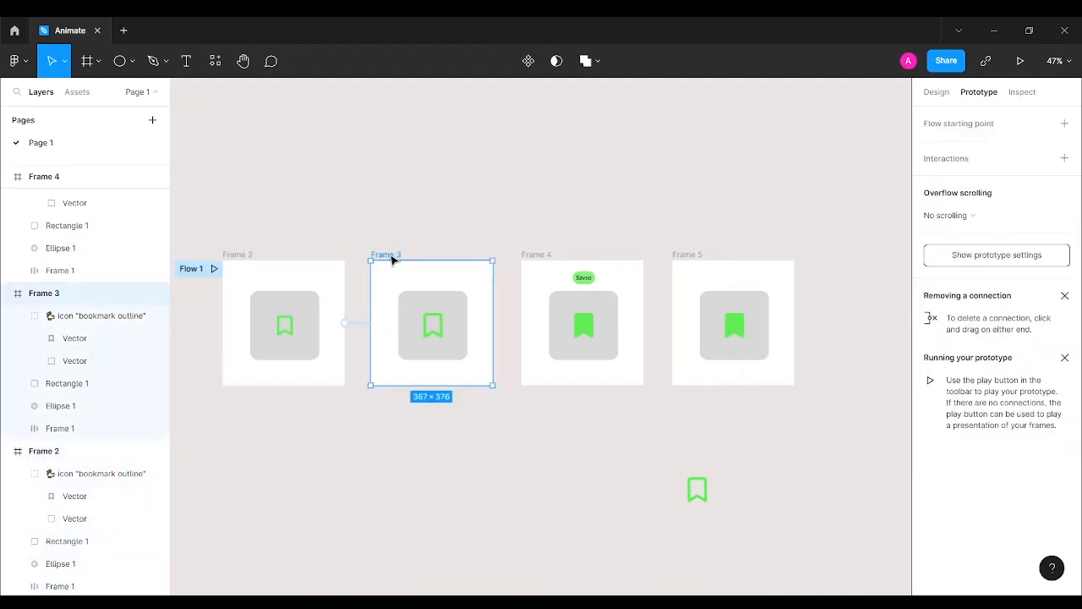
left_click_drag(493, 324, 537, 325)
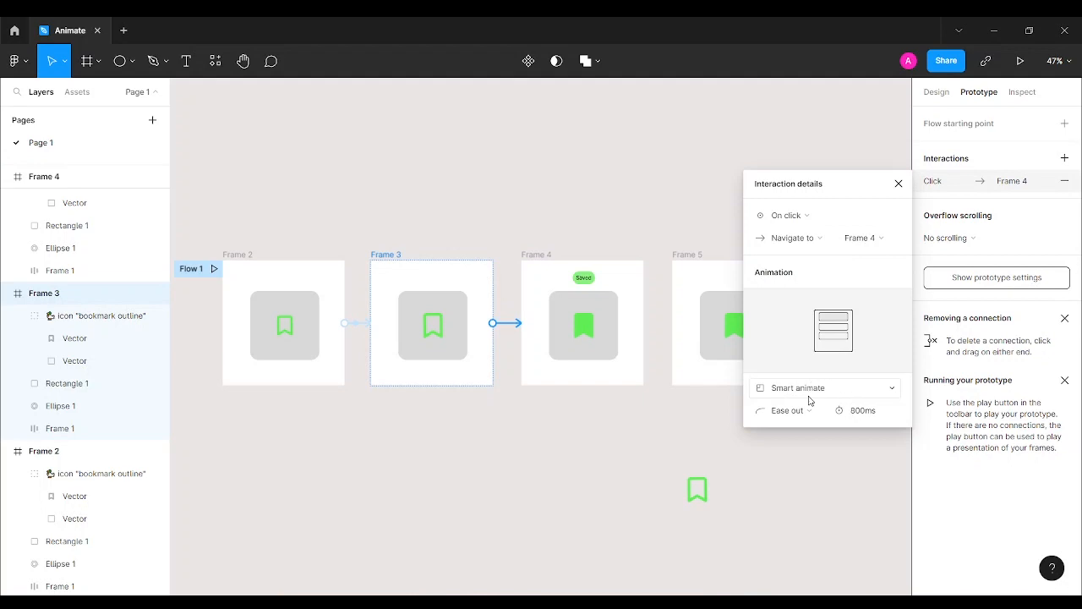
left_click(899, 183)
left_click(733, 159)
- Connect Frame 4 to Frame 5 with an after-delay trigger of 800 ms and an ease-out Smart animate of 800 ms
scroll(733, 159, "right", 3)
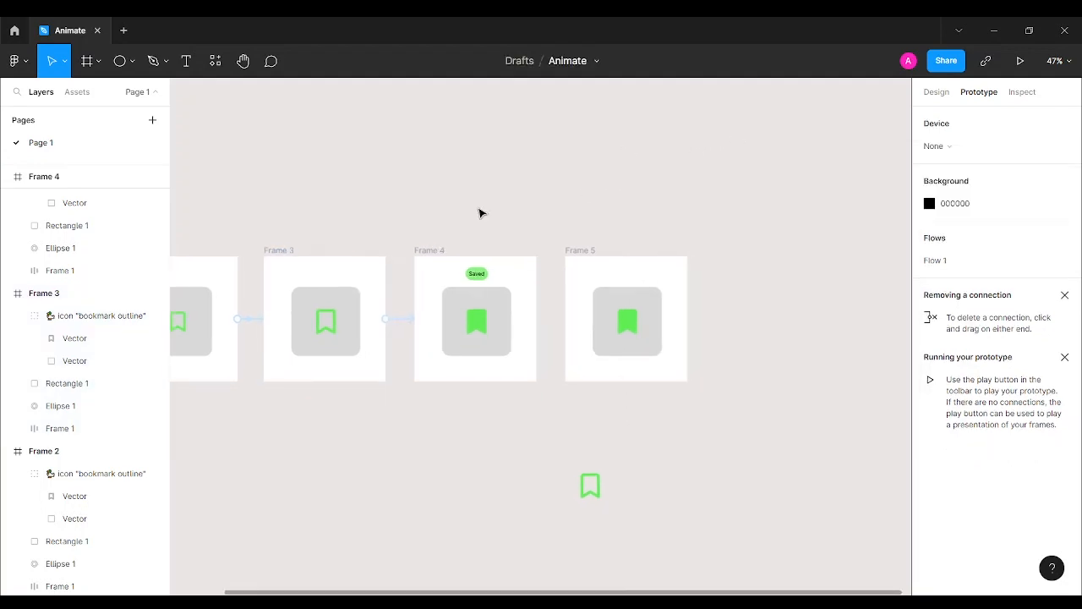
left_click(438, 252)
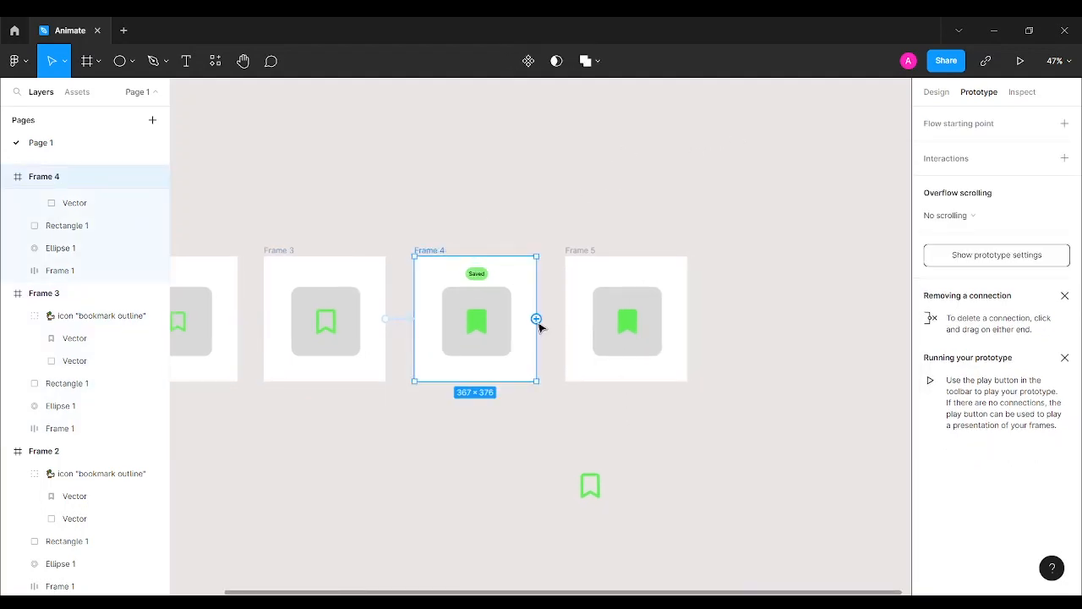
left_click_drag(537, 320, 574, 325)
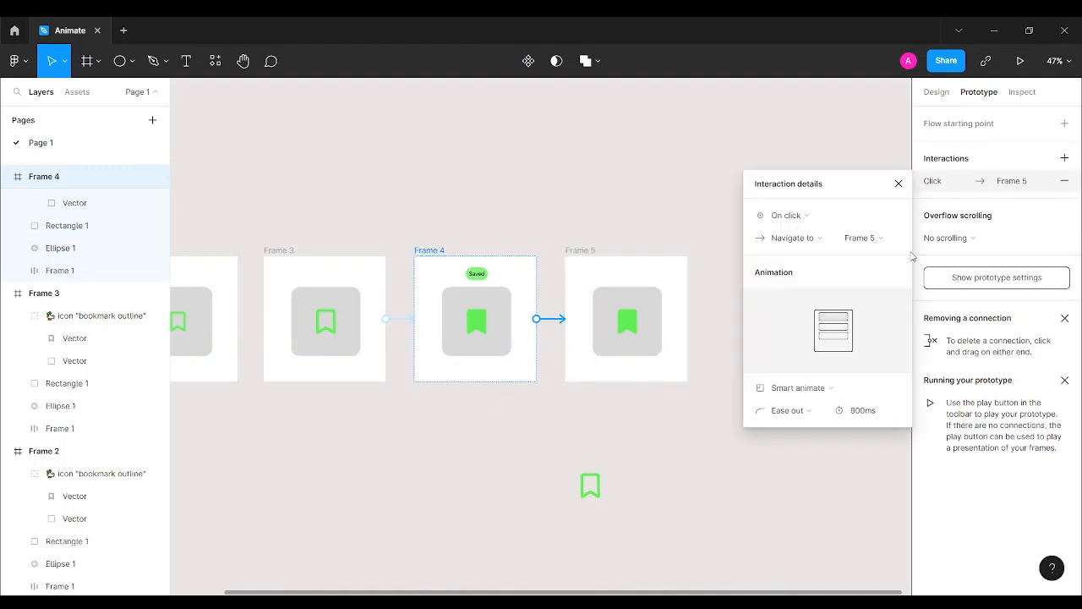
left_click(813, 219)
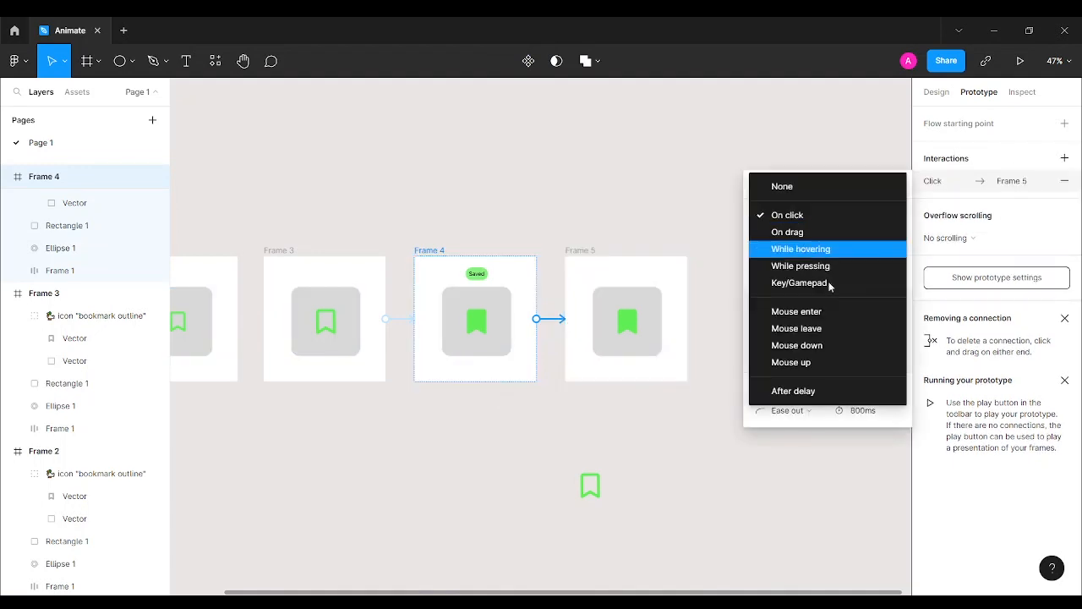
left_click(828, 393)
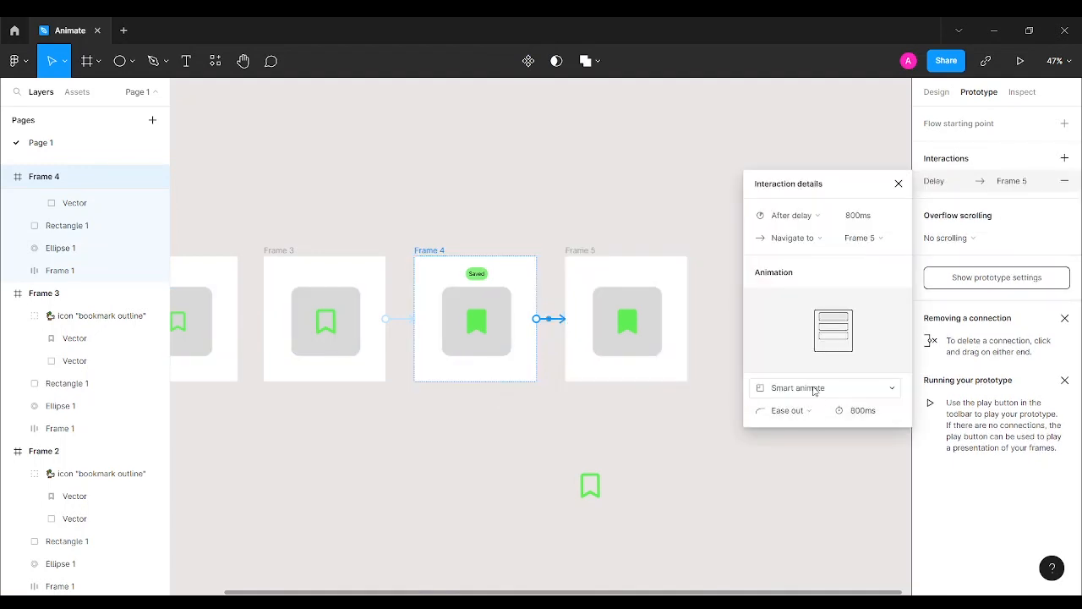
left_click(815, 390)
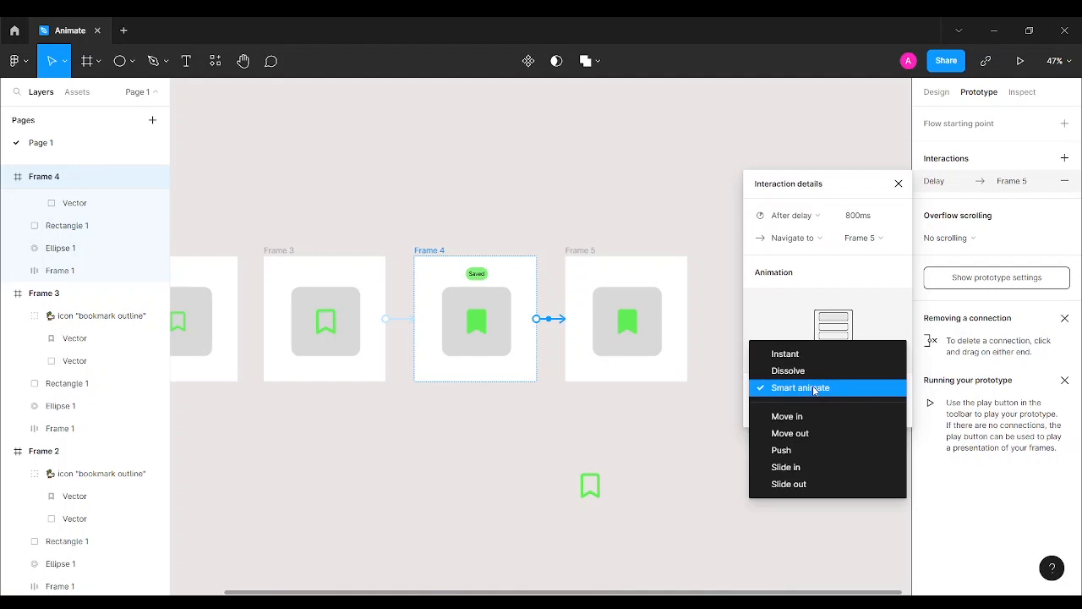
left_click(815, 390)
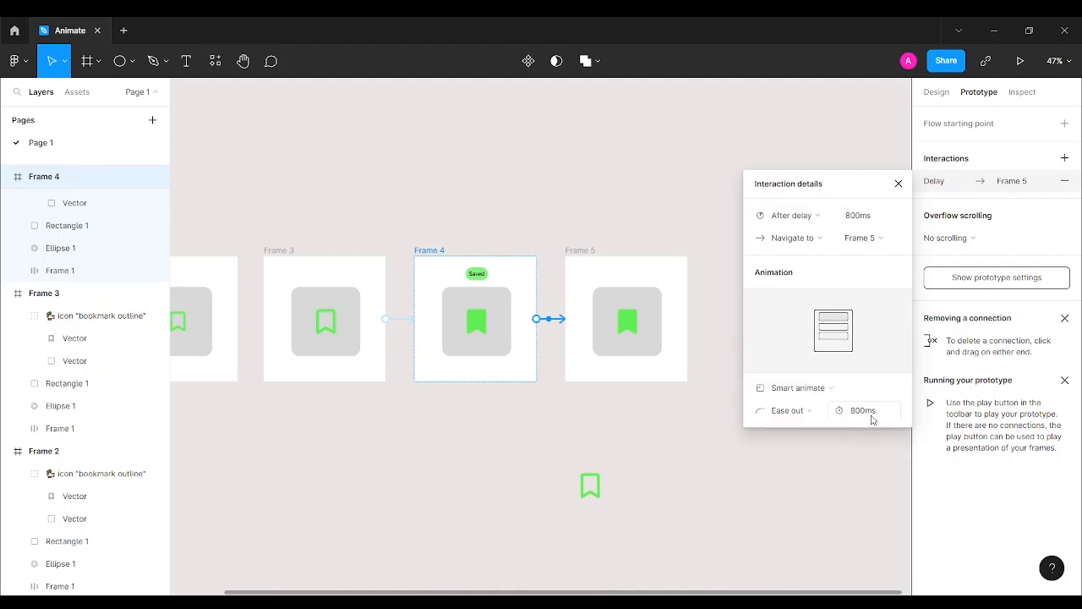
left_click(868, 417)
left_click(847, 455)
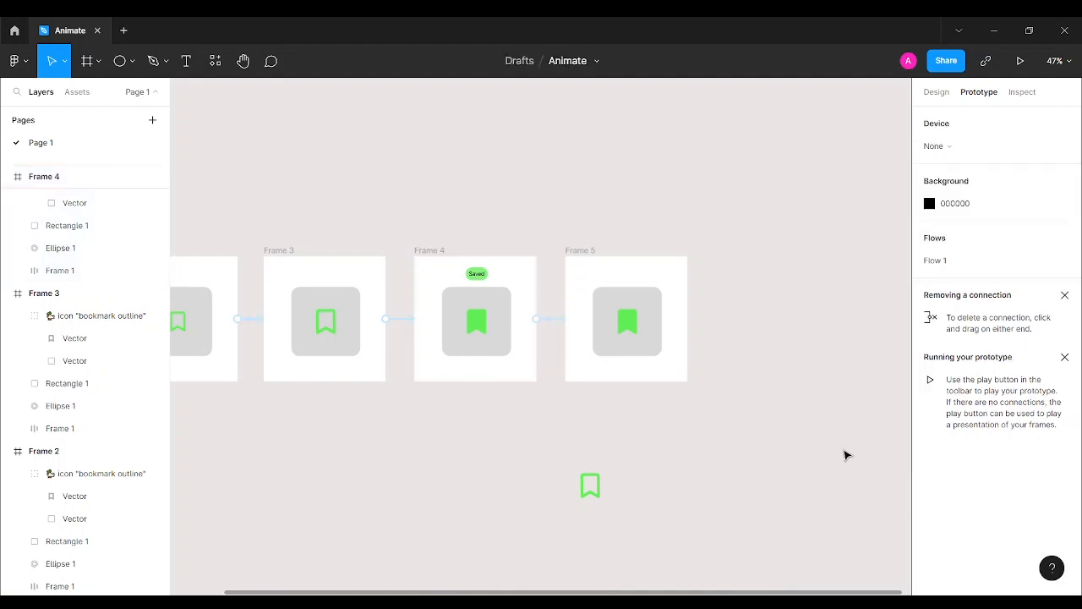
- Play the prototype and trigger the bookmark button to preview its save animation
scroll(749, 253, "down", 1)
left_click_drag(669, 217, 769, 211)
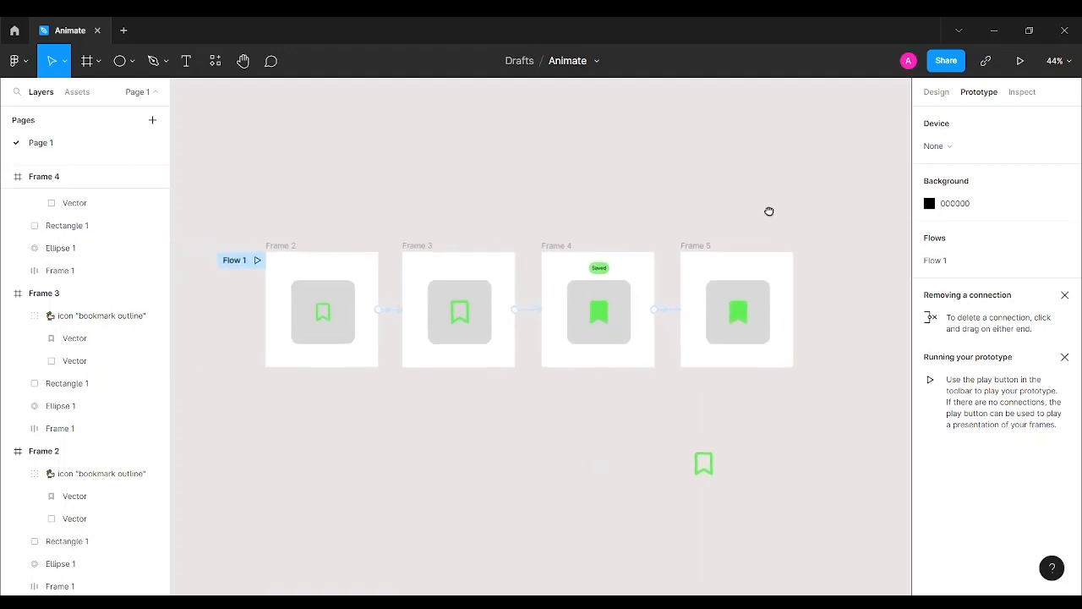
left_click(1021, 61)
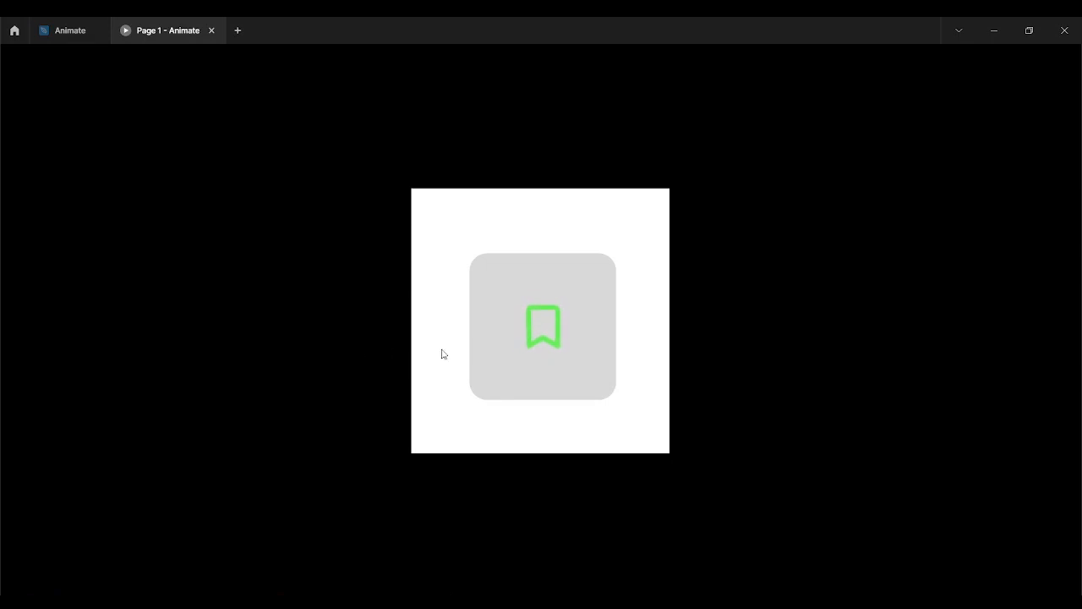
left_click(550, 347)
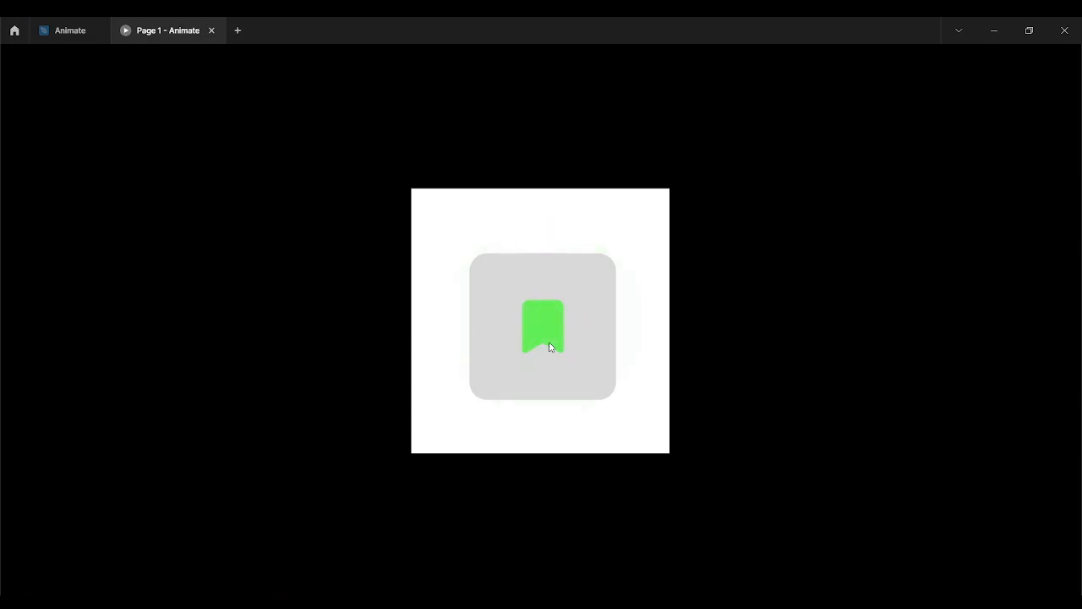